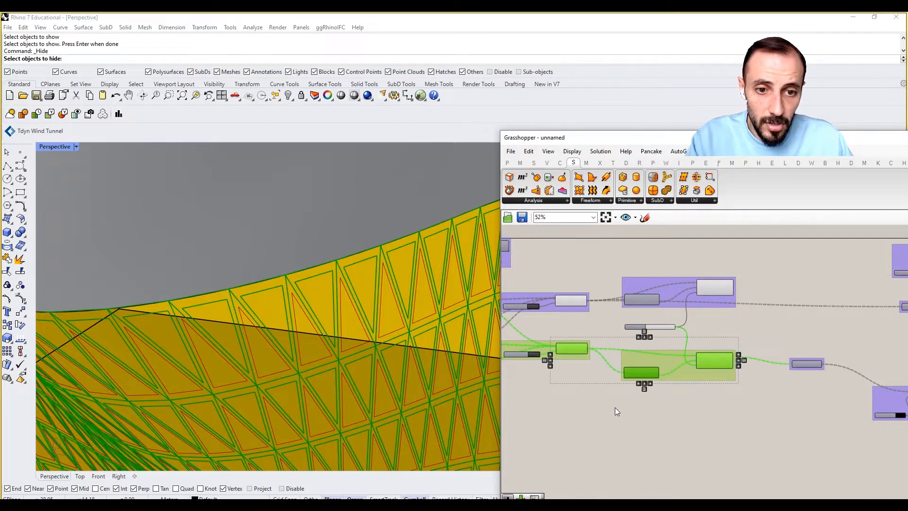
Turn off the preview of the lower Scale component that shrinks the façade triangles
left_click(693, 376)
right_click(713, 360)
left_click(731, 378)
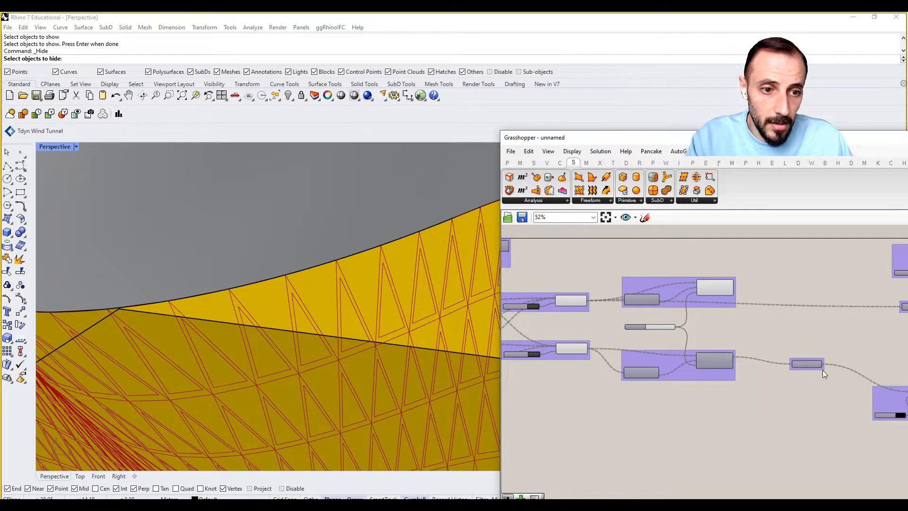
Turn on the preview of the lower Custom Preview component so its black triangle surfaces display on the façade
right_click_drag(839, 358, 708, 346)
left_click(788, 379)
right_click(782, 355)
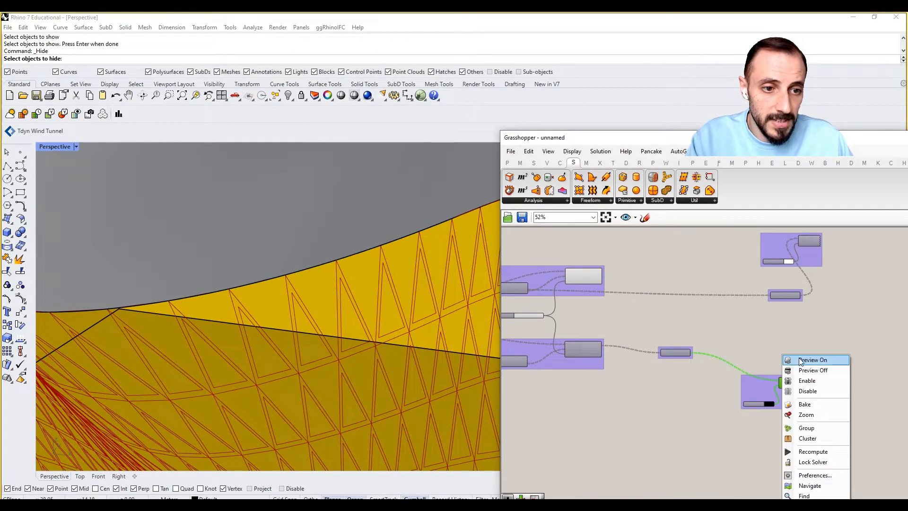
left_click(790, 359)
scroll(319, 298, "down", 6)
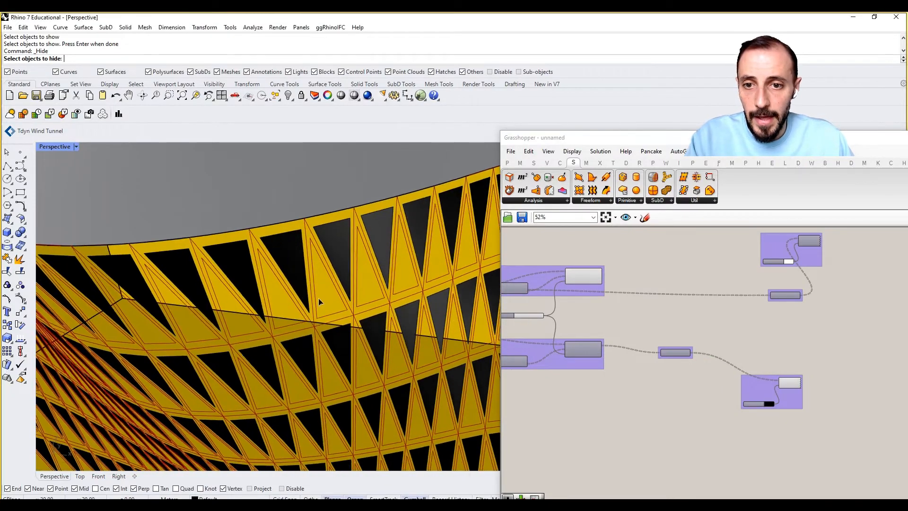
right_click_drag(334, 287, 373, 283)
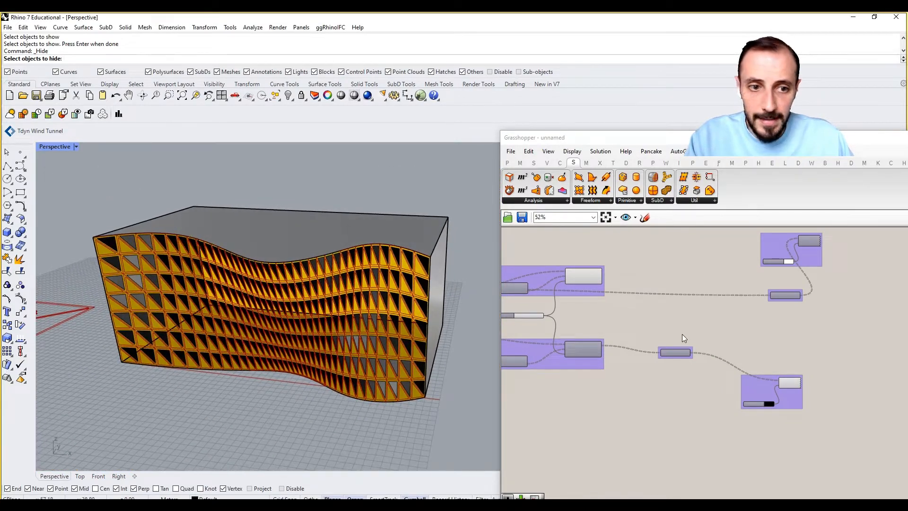
Turn off the preview of the upper Scale component
scroll(777, 399, "up", 3)
right_click_drag(728, 397, 823, 358)
left_click_drag(548, 323, 821, 368)
right_click(638, 337)
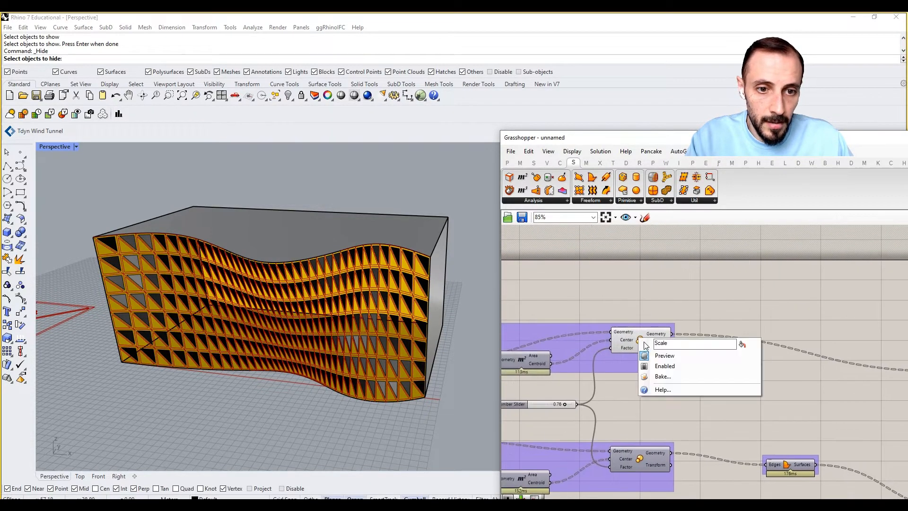
left_click(651, 352)
Turn on the preview of the upper Custom Preview component fed by the white Colour Swatch
right_click_drag(663, 347, 592, 361)
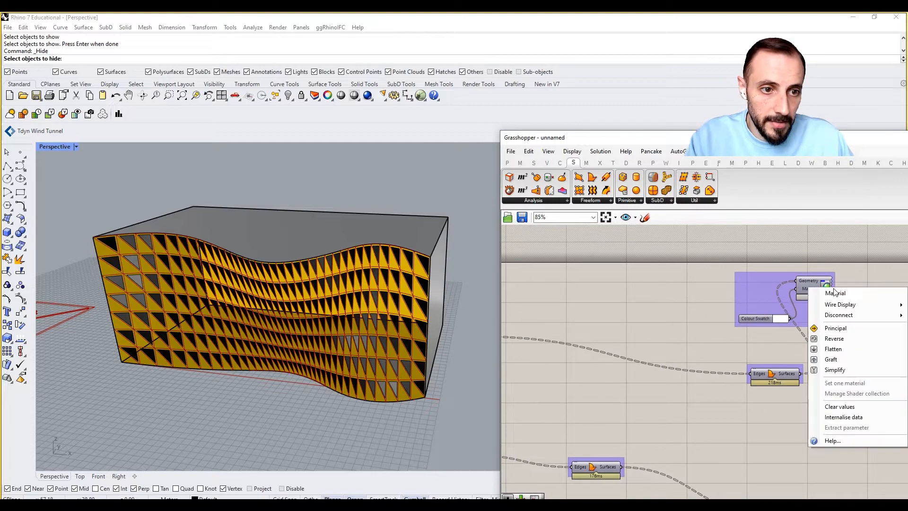
right_click(809, 288)
right_click(830, 265)
left_click(846, 263)
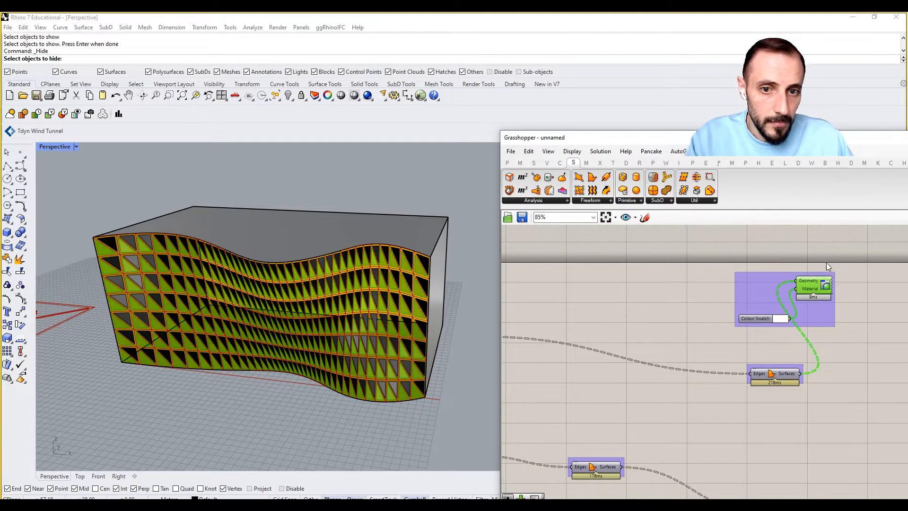
scroll(425, 269, "up", 4)
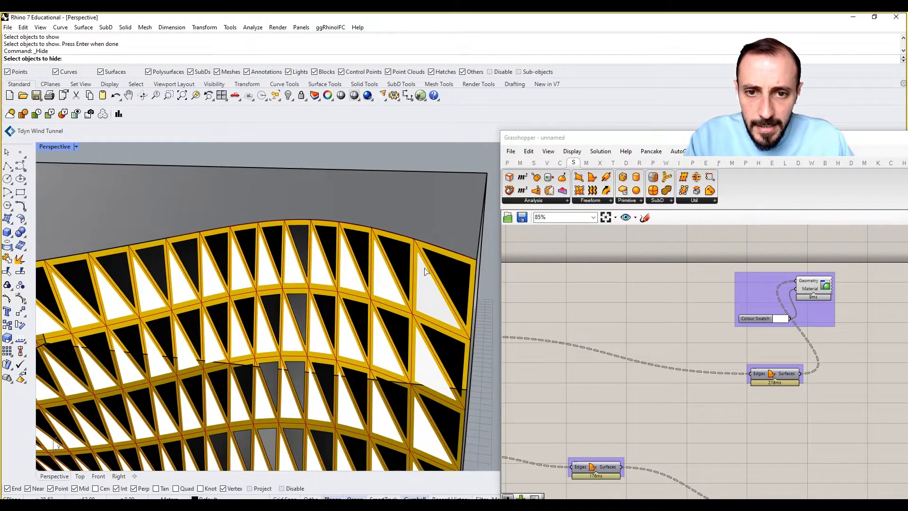
scroll(425, 269, "up", 2)
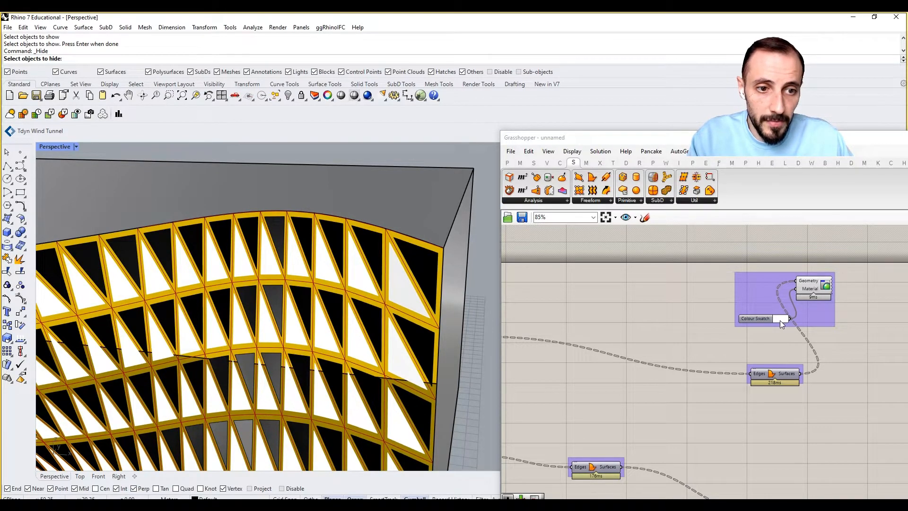
Rearrange the upper Custom Preview, Boundary Surfaces and white Colour Swatch so they sit farther apart in a clear left-to-right flow
left_click_drag(814, 295, 873, 349)
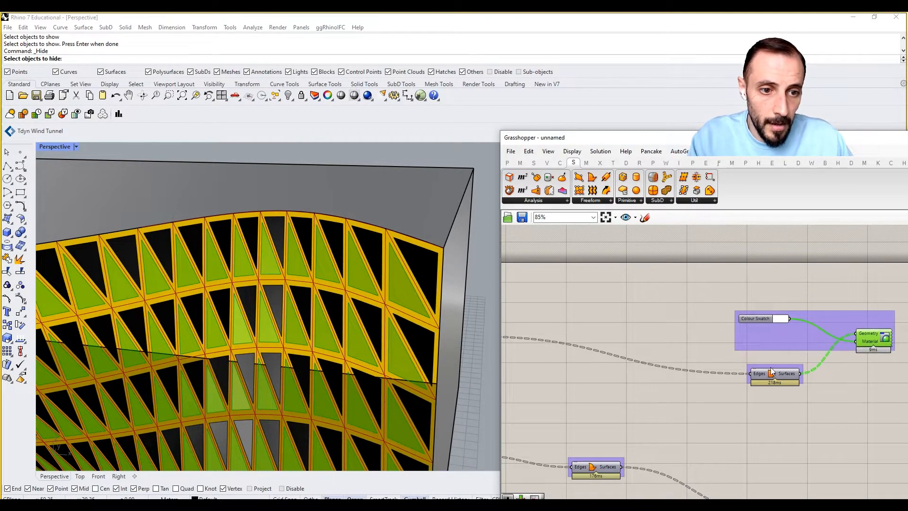
left_click_drag(773, 375, 579, 349)
left_click_drag(751, 319, 733, 389)
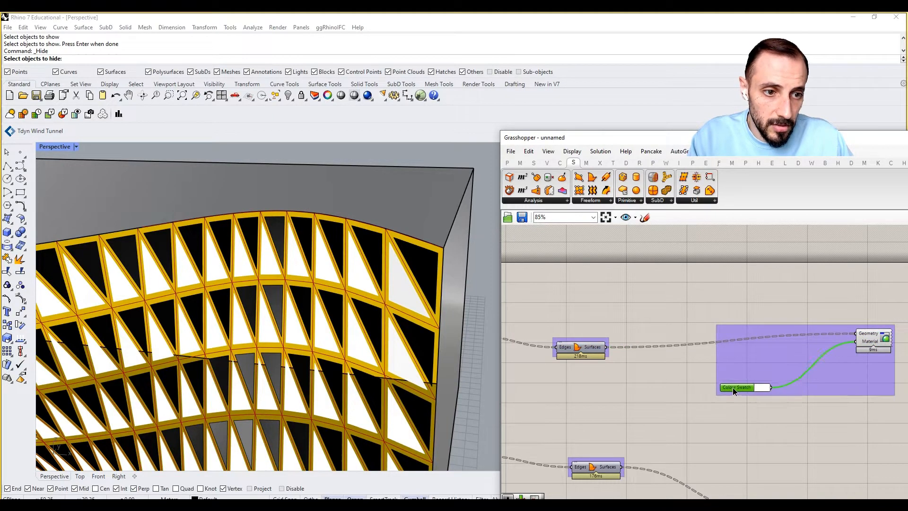
Delete the black Colour Swatch and connect the white swatch to the lower Custom Preview's Material input
right_click_drag(733, 389, 704, 353)
left_click(680, 488)
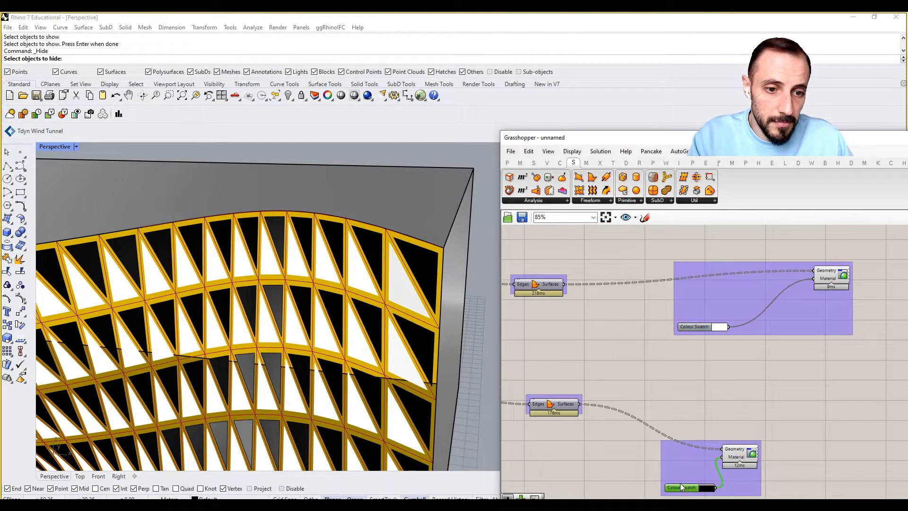
key("Delete")
left_click_drag(744, 458, 797, 432)
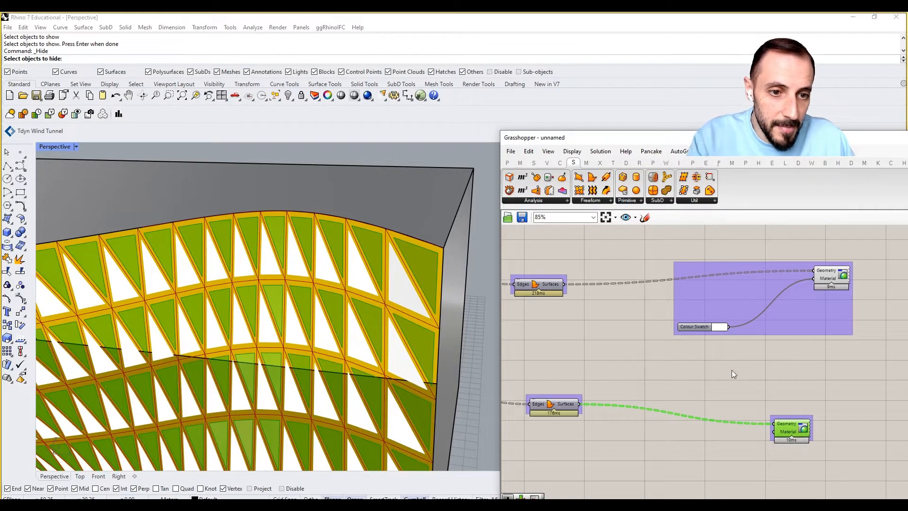
left_click_drag(728, 327, 776, 434)
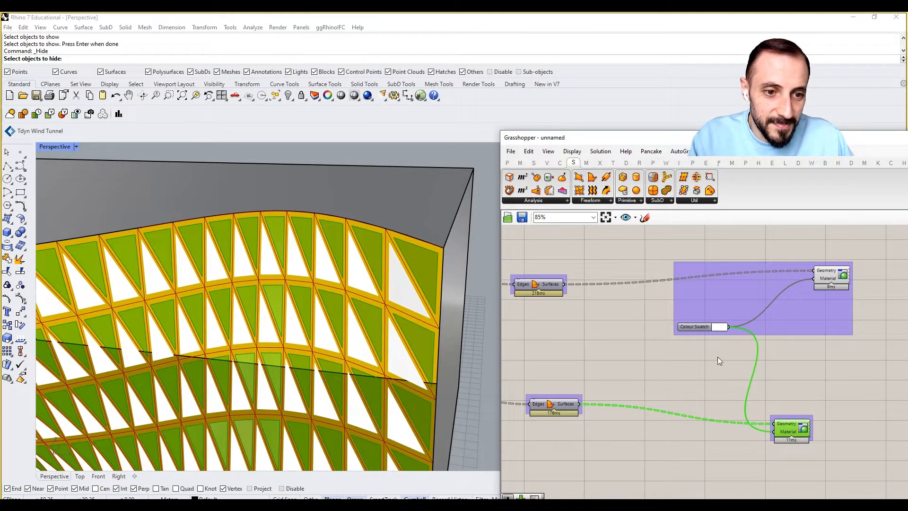
left_click(759, 410)
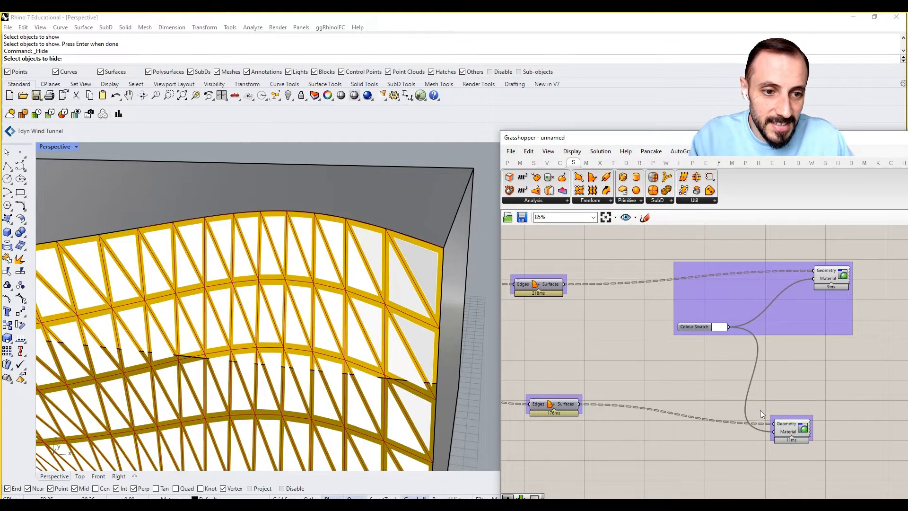
Remove the shared Colour Swatch from the upper Custom Preview's group
left_click(696, 327)
right_click(701, 311)
left_click(723, 399)
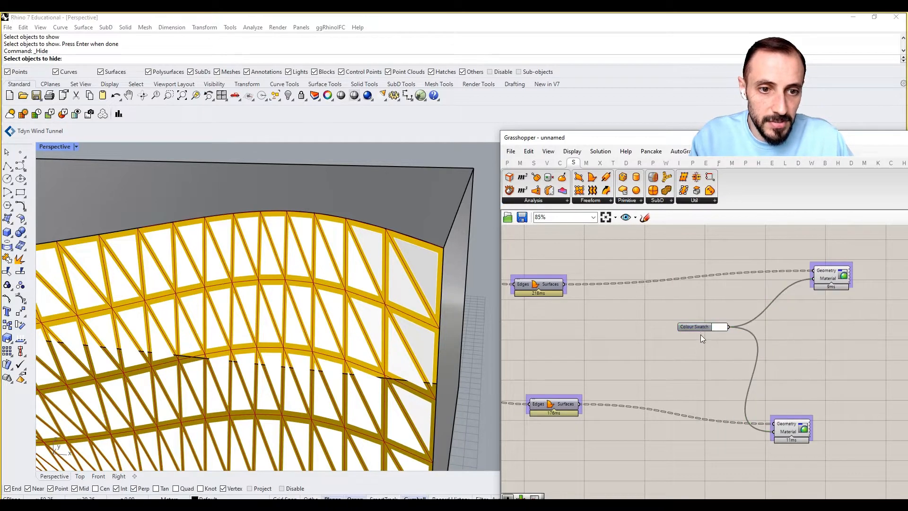
Place the shared Colour Swatch midway between the two Custom Previews and put it in its own group
left_click_drag(699, 327, 693, 369)
right_click(694, 370)
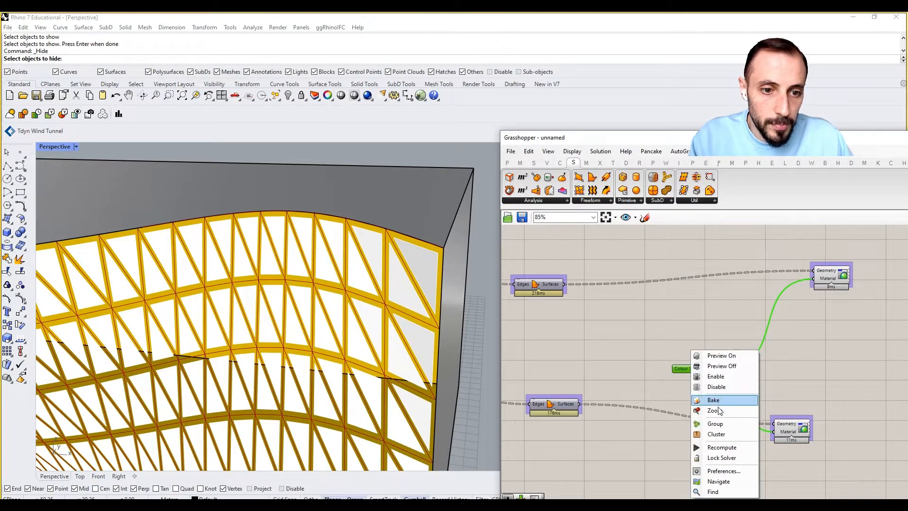
key("Escape")
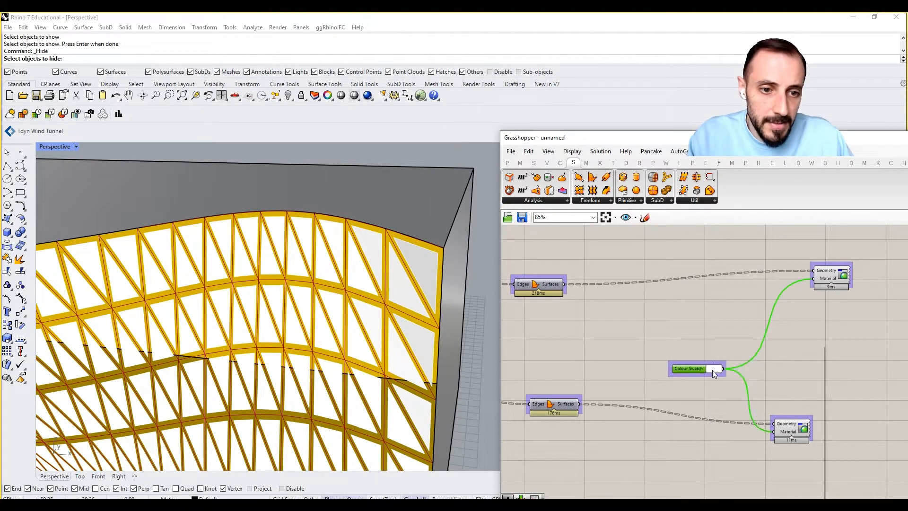
Set the shared Colour Swatch to a cyan blue with hue 190°, saturation 100 and value 100
left_click(713, 371)
left_click_drag(743, 443, 833, 472)
left_click_drag(772, 453, 819, 455)
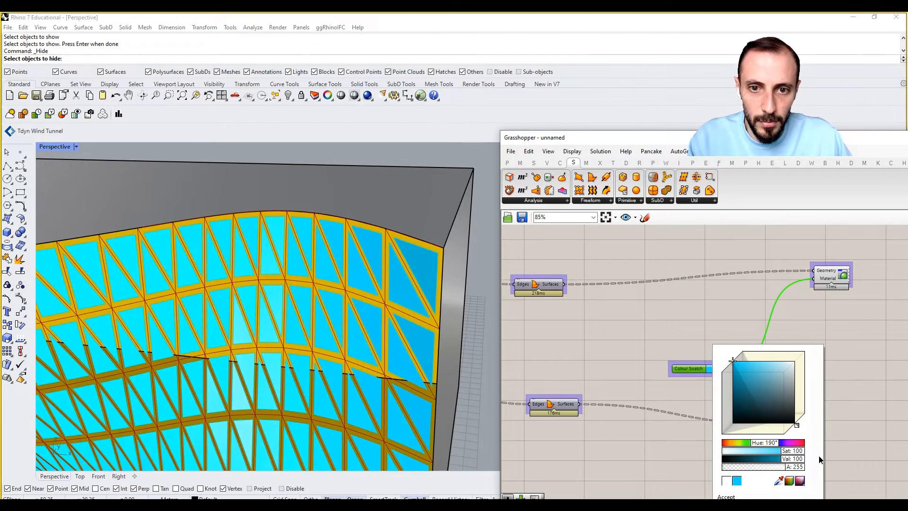
left_click(648, 319)
right_click_drag(341, 310, 353, 311)
scroll(352, 302, "down", 8)
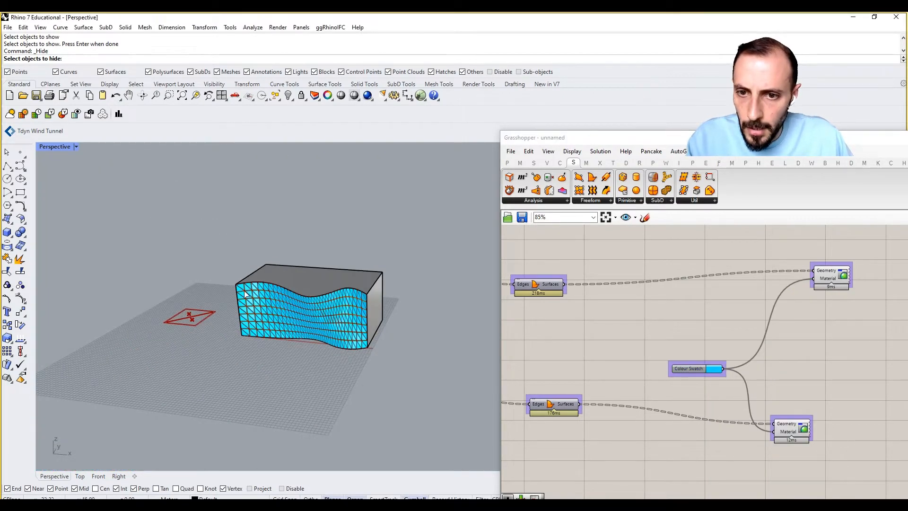
scroll(239, 288, "up", 5)
Adjust the Number Slider driving the factor of both façade Scale components and check the frame width around the blue panels
right_click_drag(610, 348, 708, 336)
scroll(573, 348, "down", 3)
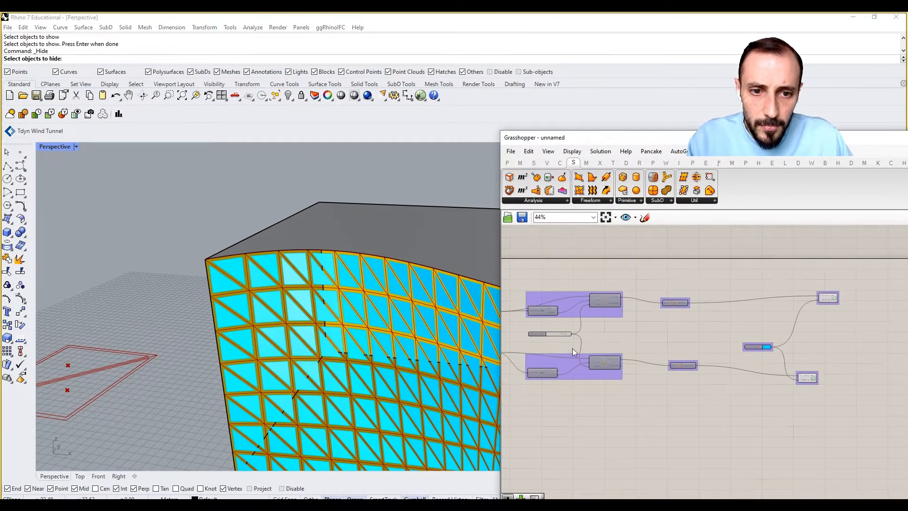
scroll(586, 329, "up", 5)
mouse_move(580, 319)
left_mouse_down()
mouse_move(562, 320)
mouse_move(588, 319)
mouse_move(578, 319)
left_mouse_up()
scroll(710, 345, "down", 4)
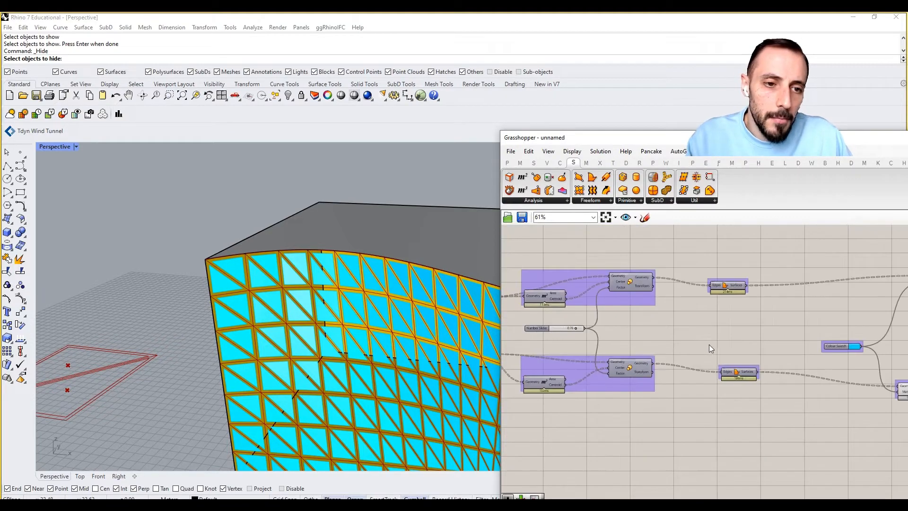
scroll(391, 283, "up", 2)
scroll(392, 282, "up", 5)
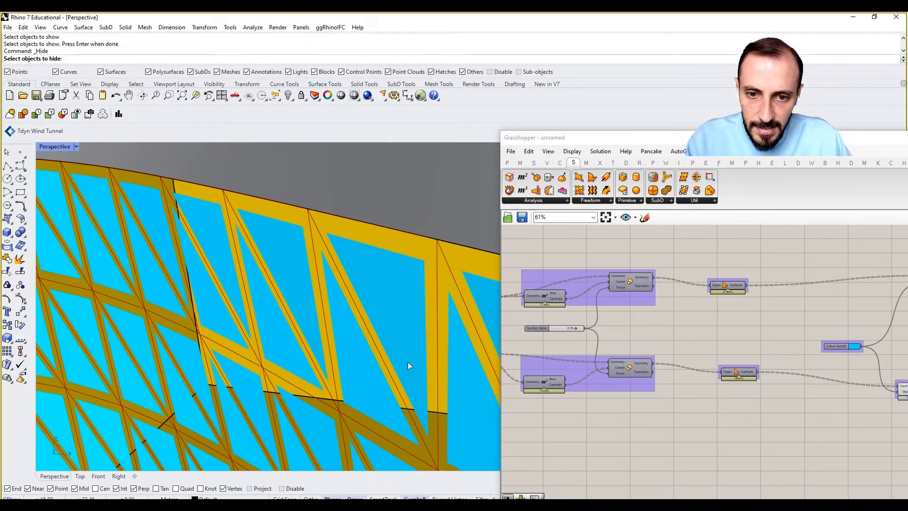
scroll(408, 362, "down", 6)
scroll(421, 350, "up", 3)
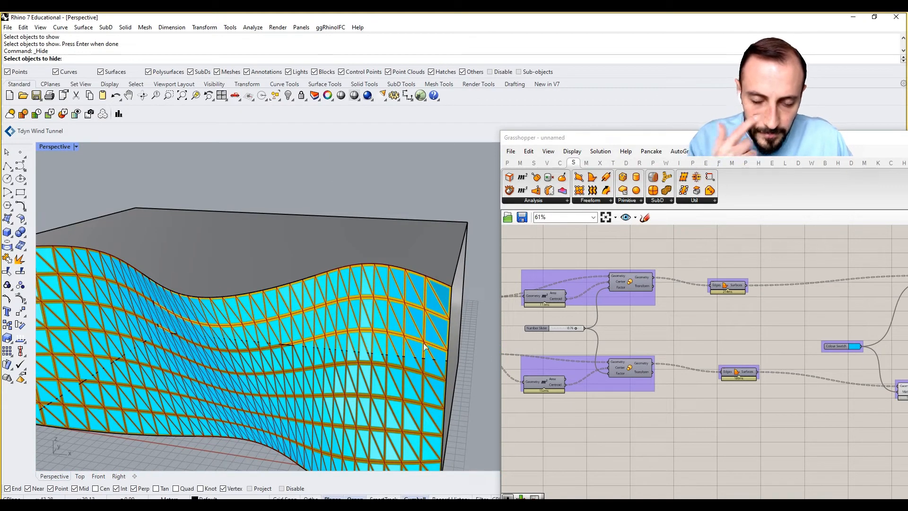
Reposition the lower Boundary Surfaces component slightly farther from its Scale component
right_click_drag(740, 370, 702, 365)
left_click(701, 365)
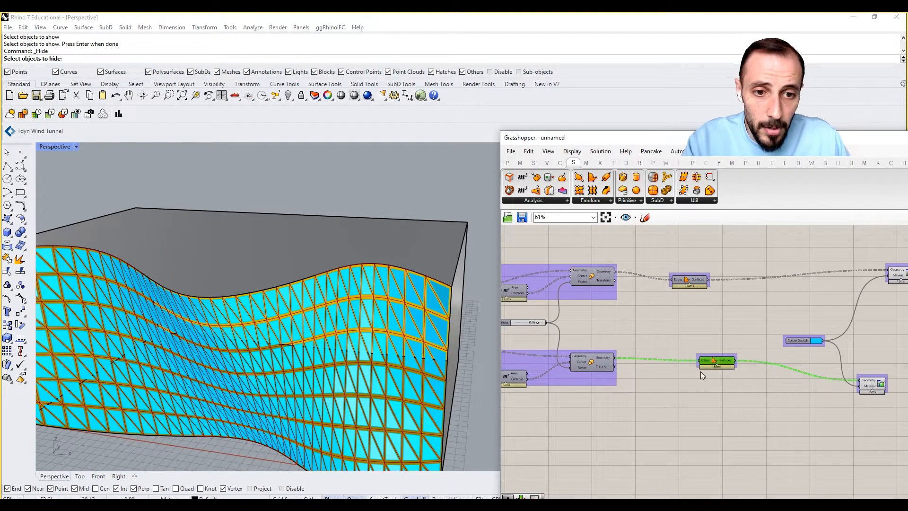
left_click_drag(724, 357, 722, 355)
Highlight the lower Polyline's triangles on the façade and turn the lower Scale component's preview back on
right_click_drag(597, 364, 687, 352)
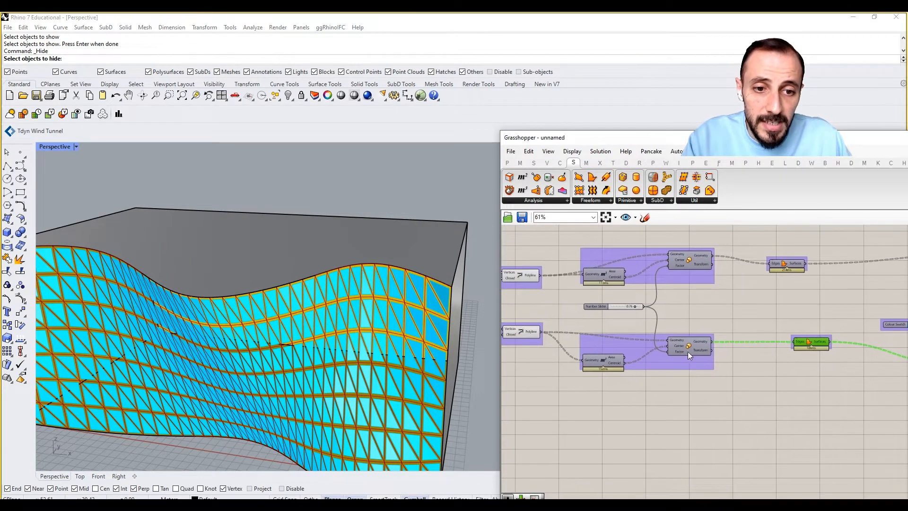
scroll(439, 303, "up", 3)
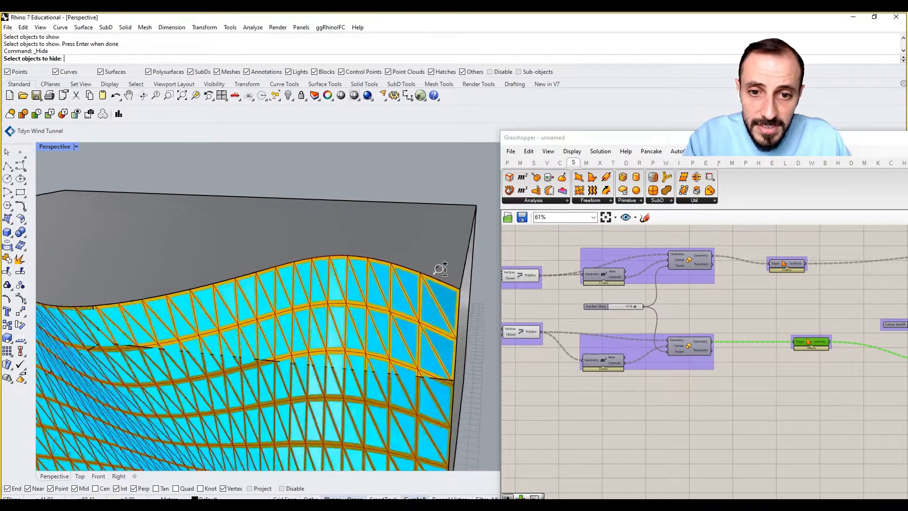
left_click(523, 330)
scroll(431, 279, "up", 3)
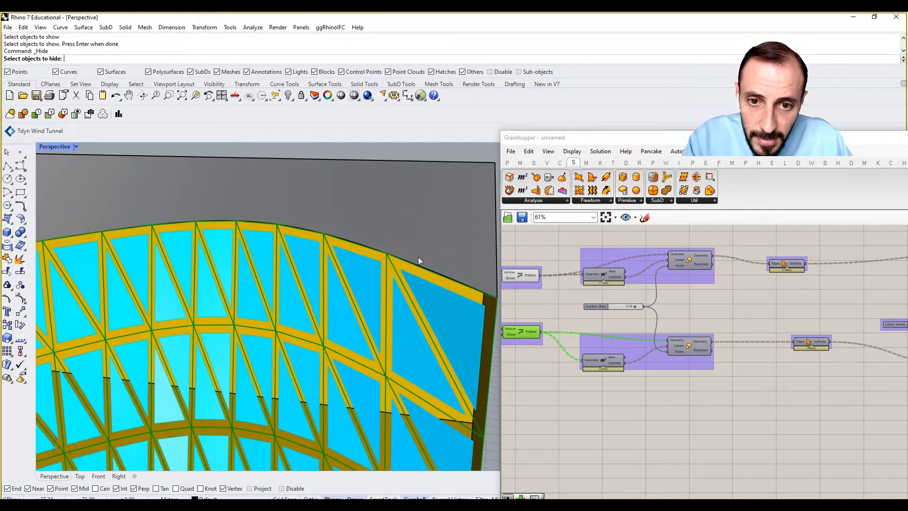
right_click(690, 344)
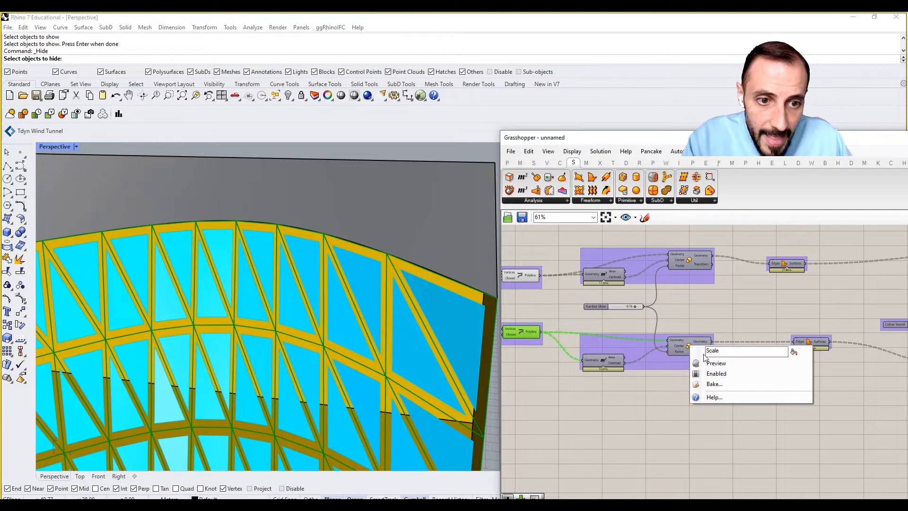
left_click(707, 362)
left_click(711, 401)
Go back to the flat test panel and its definition, and switch Rhino to the four-viewport layout
scroll(645, 367, "down", 2)
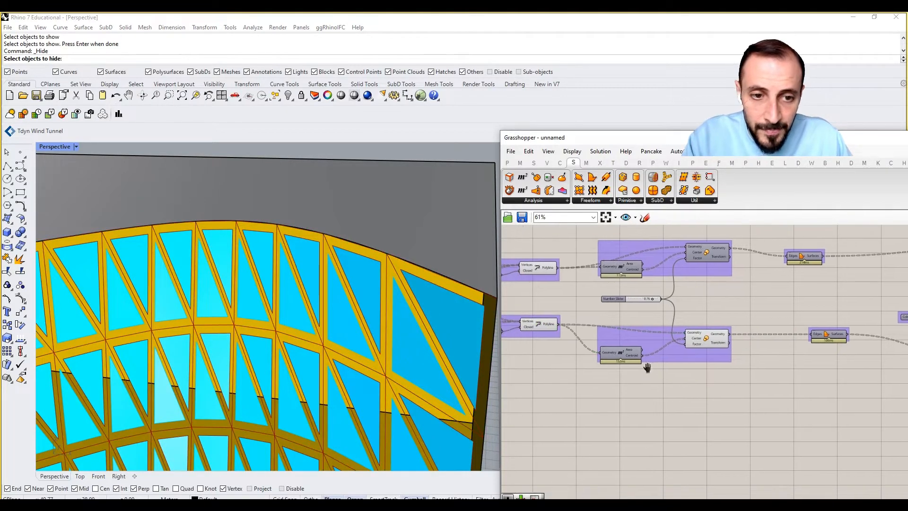
scroll(344, 385, "down", 5)
scroll(343, 385, "down", 3)
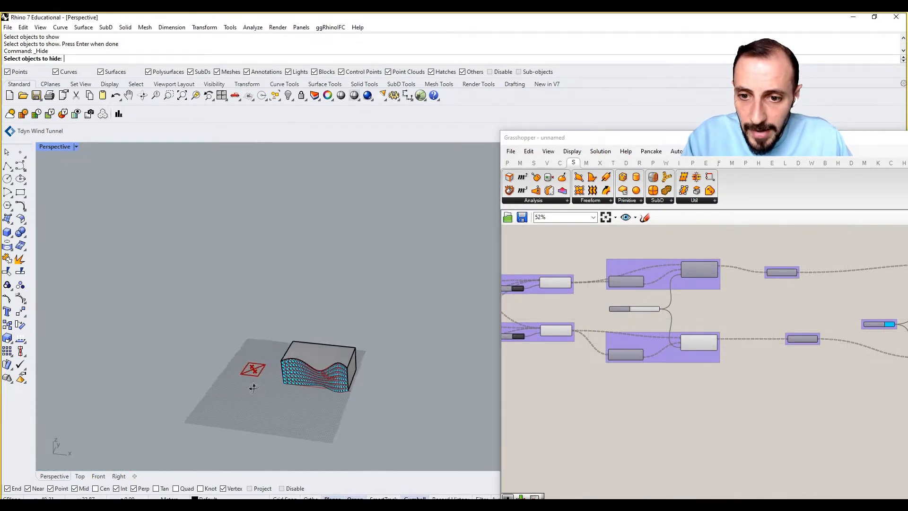
scroll(254, 361, "up", 6)
right_click_drag(656, 379, 746, 376)
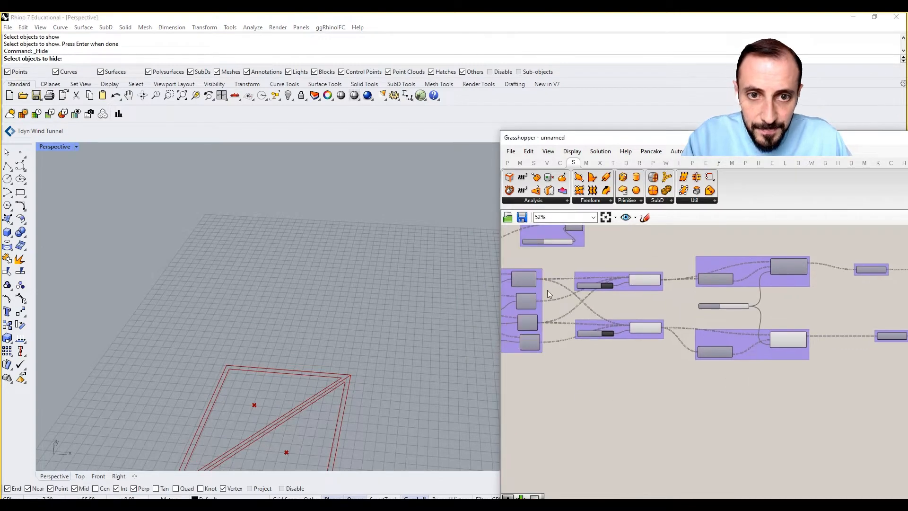
right_click_drag(547, 290, 682, 294)
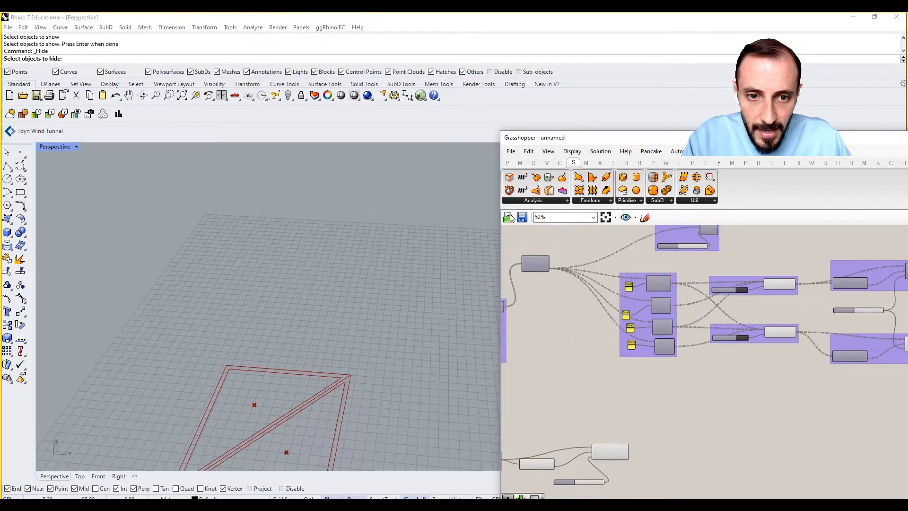
double_click(42, 147)
Select the test panel's upper Scale component to examine its scaled triangle in the Top view
scroll(127, 200, "up", 2)
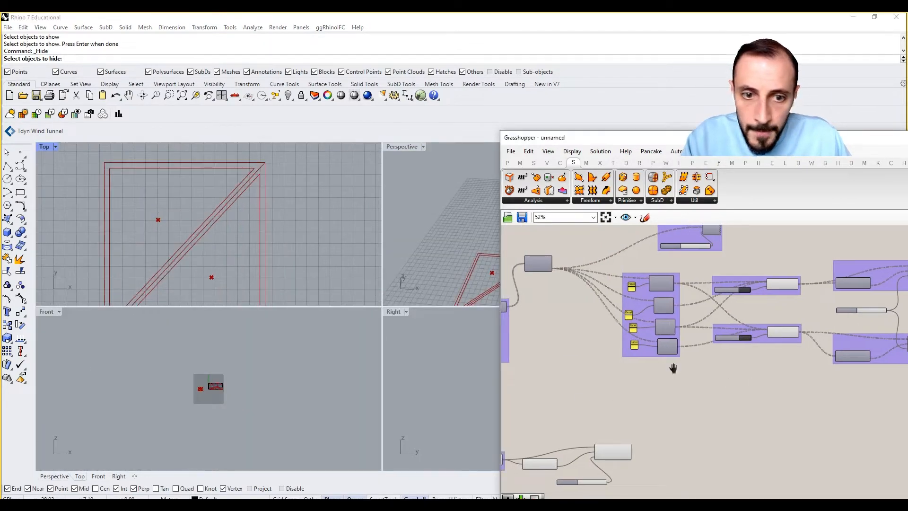
scroll(615, 369, "up", 3)
left_click(653, 397)
right_click_drag(649, 379, 739, 320)
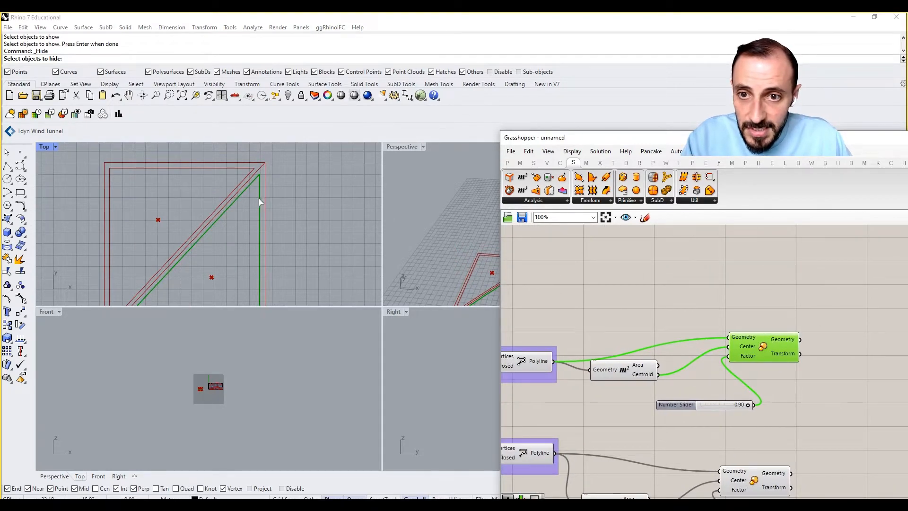
Maximize the Top view and highlight the test panel's upper Polyline to compare it with its scaled triangle
double_click(44, 146)
scroll(414, 234, "up", 2)
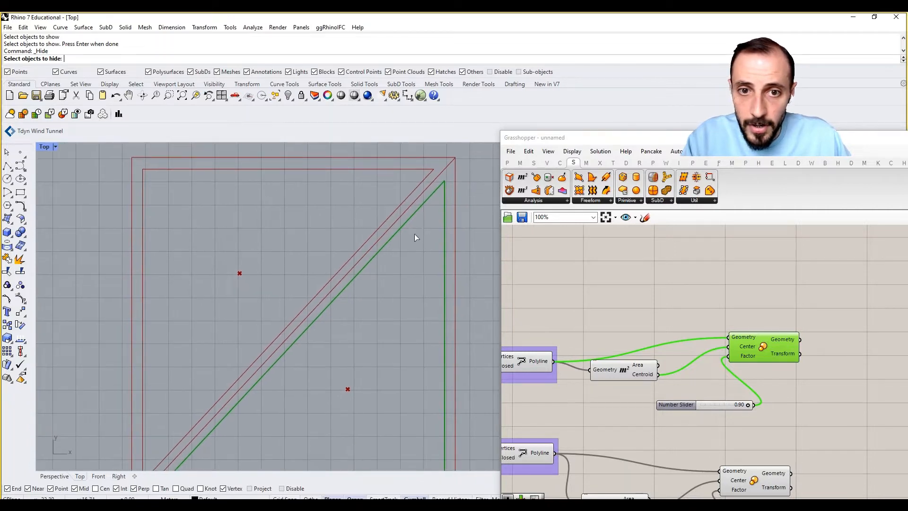
left_click(529, 365)
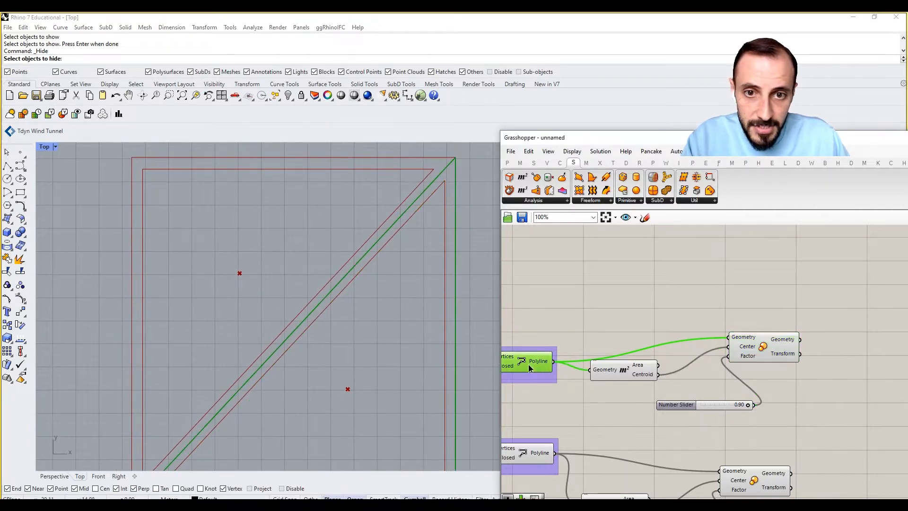
left_click(671, 298)
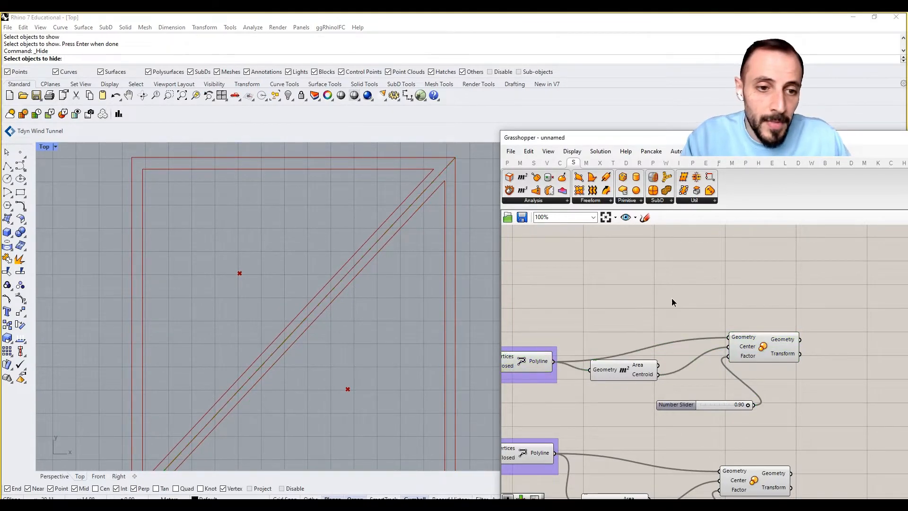
Add a Loft component and feed the upper Polyline and its scaled geometry into its Curves input
double_click(722, 278)
type("loft")
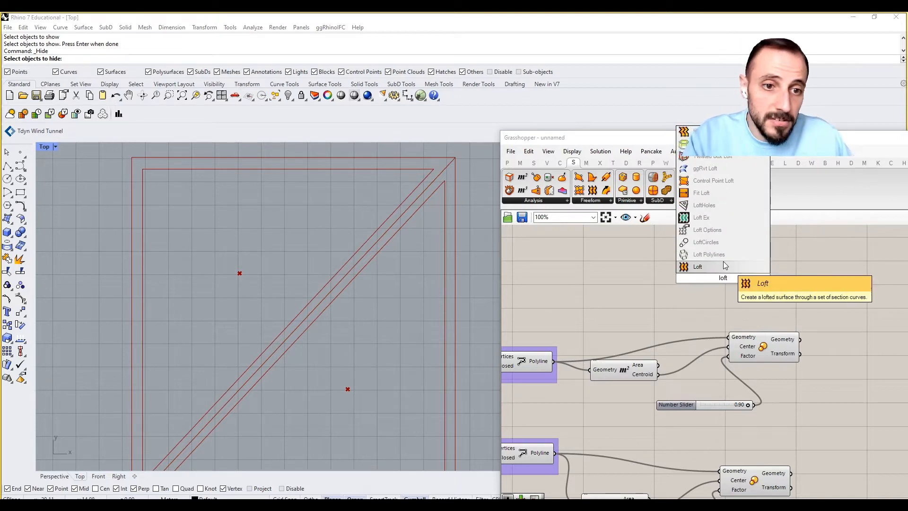
left_click(723, 261)
left_click_drag(552, 361, 698, 273)
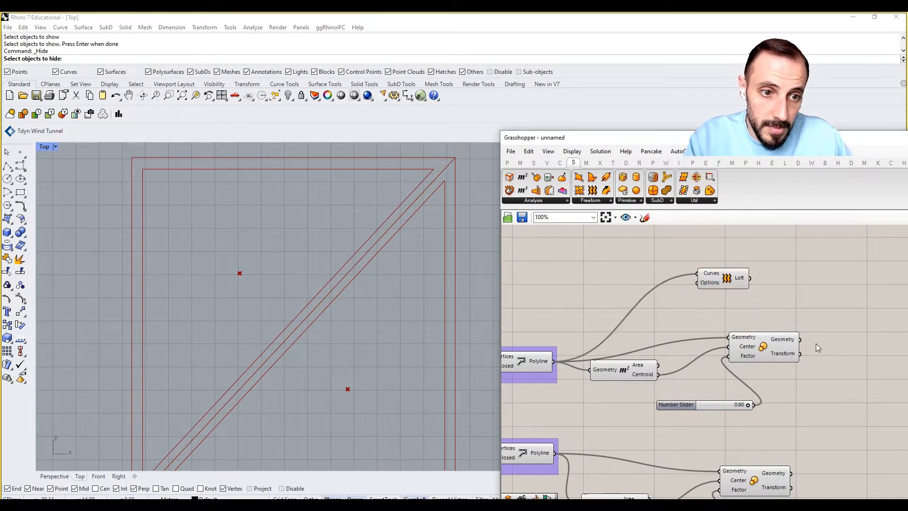
left_click_drag(800, 339, 741, 274, "shift")
Inspect the lofted frame's corners in the Top view and delete the Loft component
right_click_drag(386, 253, 392, 238)
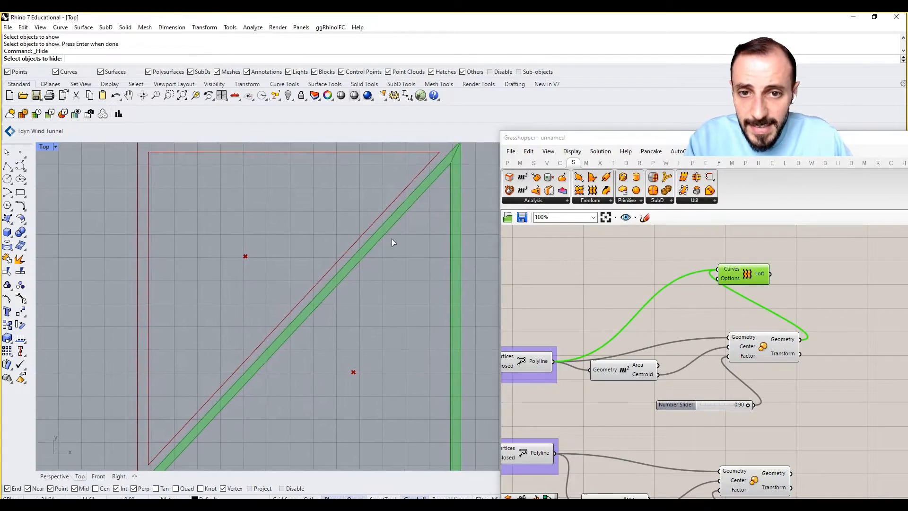
scroll(391, 236, "down", 6)
scroll(322, 339, "up", 4)
scroll(283, 352, "up", 2)
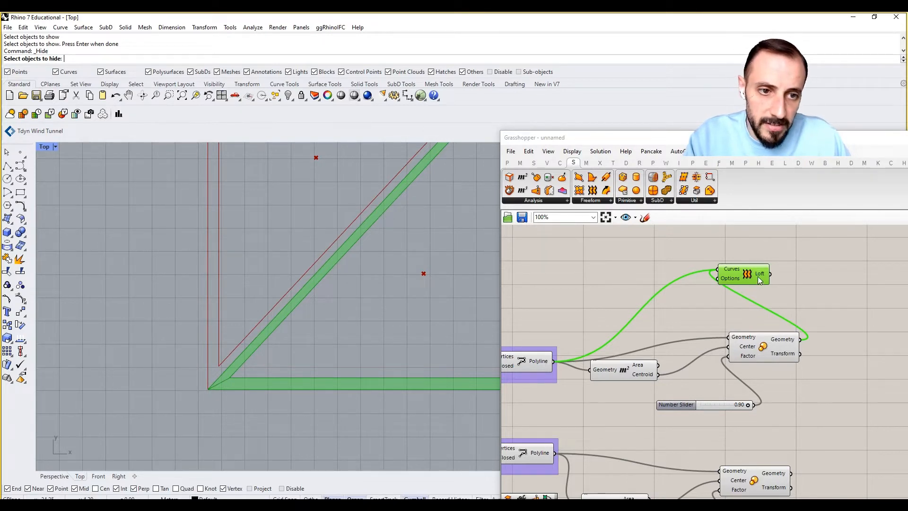
mouse_move(758, 276)
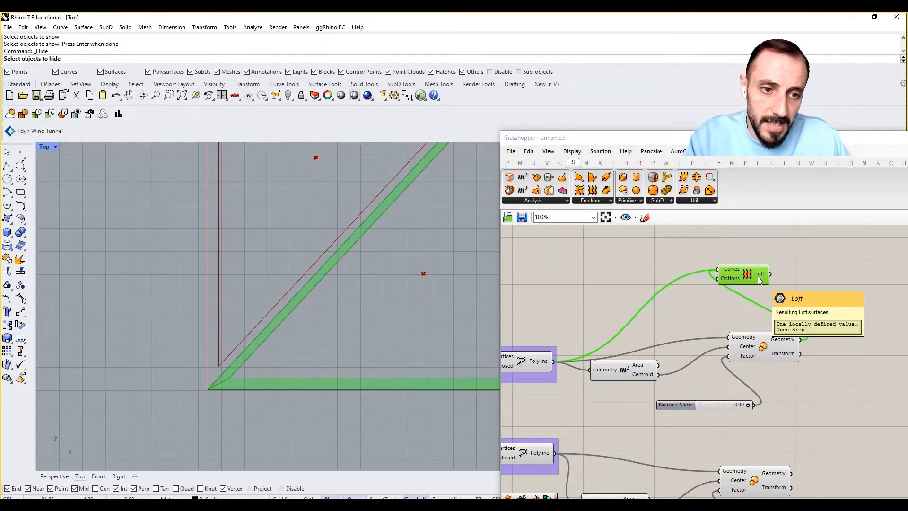
right_click_drag(755, 275, 665, 309)
scroll(283, 333, "down", 2)
right_click_drag(376, 305, 289, 378)
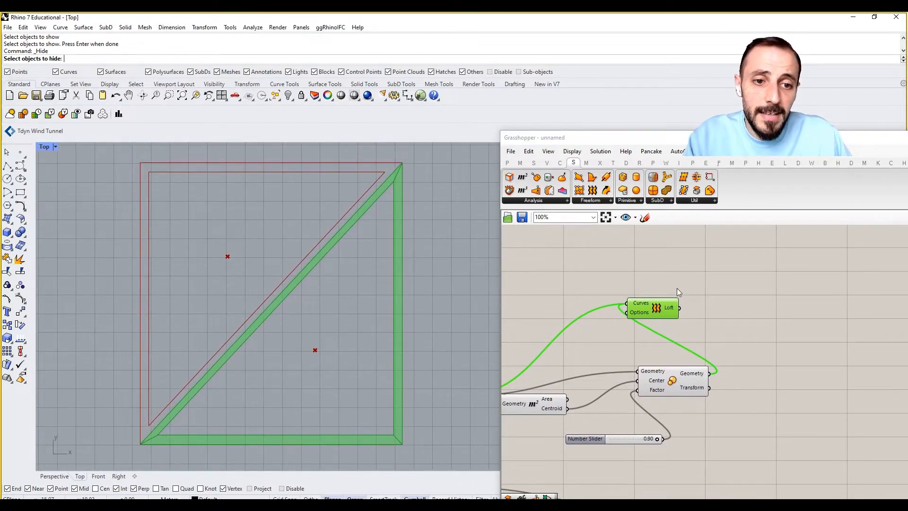
key("Delete")
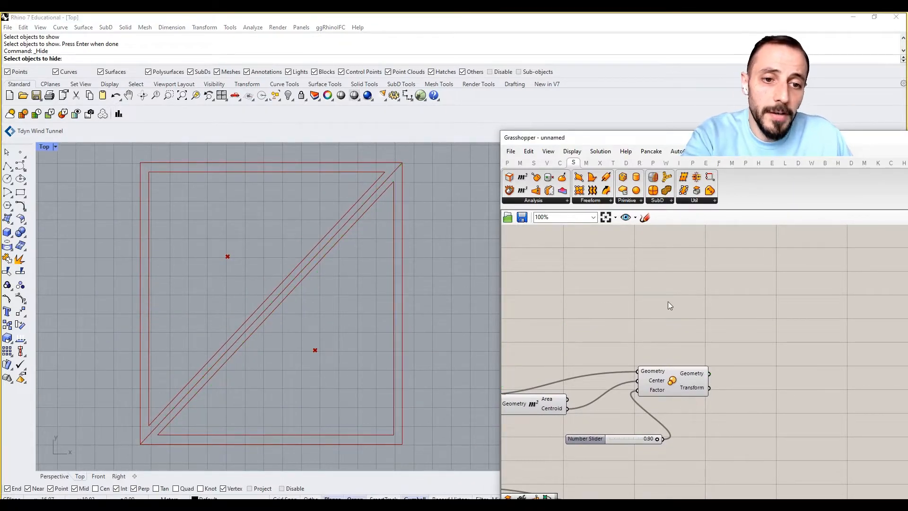
Add a Boundary Surfaces component to the test definition and connect the upper scaled geometry and the upper Polyline to its Edges
double_click(670, 297)
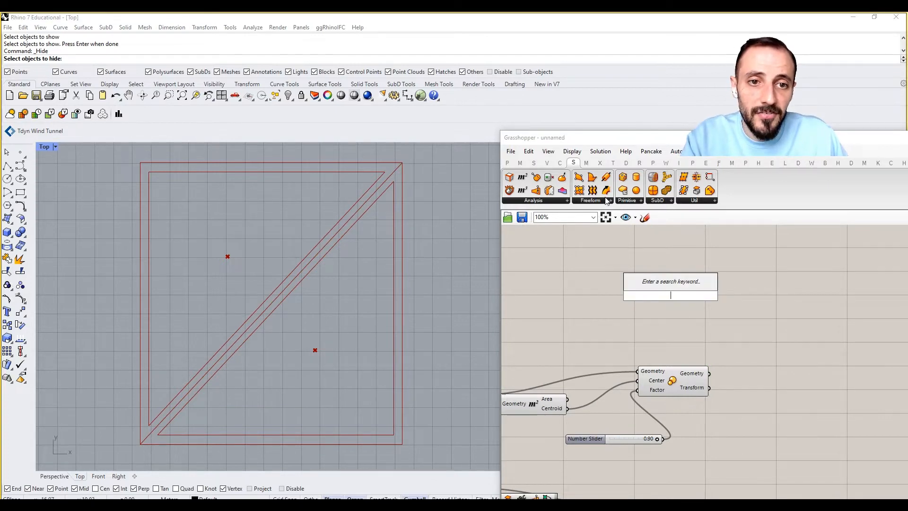
left_click_drag(591, 180, 741, 316)
right_click_drag(669, 350, 707, 345)
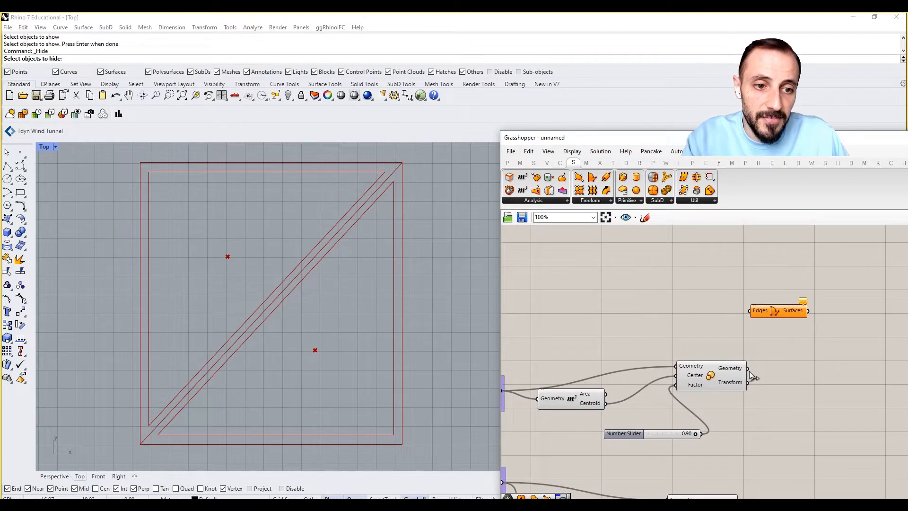
left_click_drag(742, 308, 750, 311)
right_click_drag(529, 364, 585, 360)
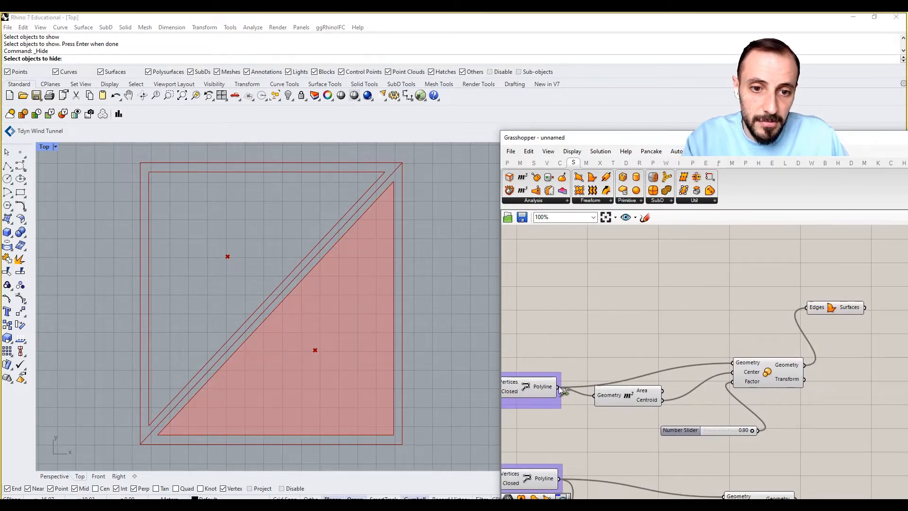
left_click_drag(558, 387, 807, 307, "shift")
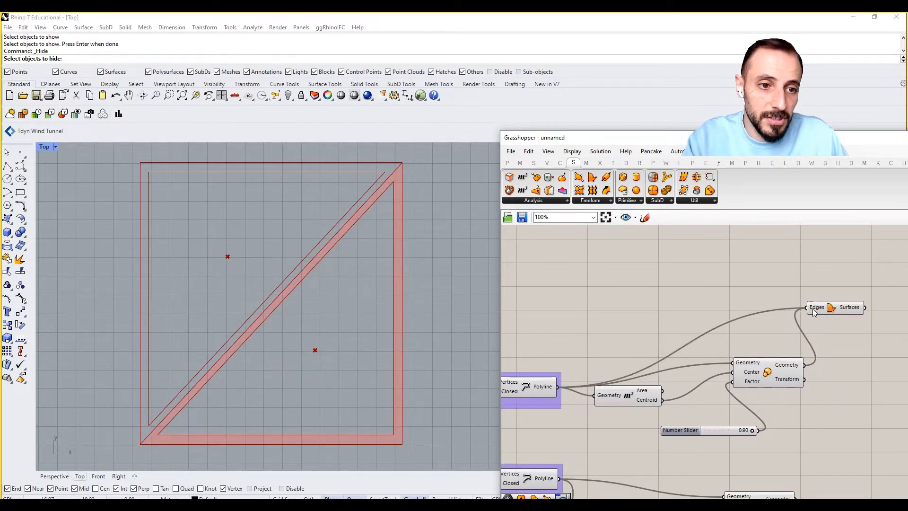
Delete the test definition's Boundary Surfaces component
mouse_move(816, 309)
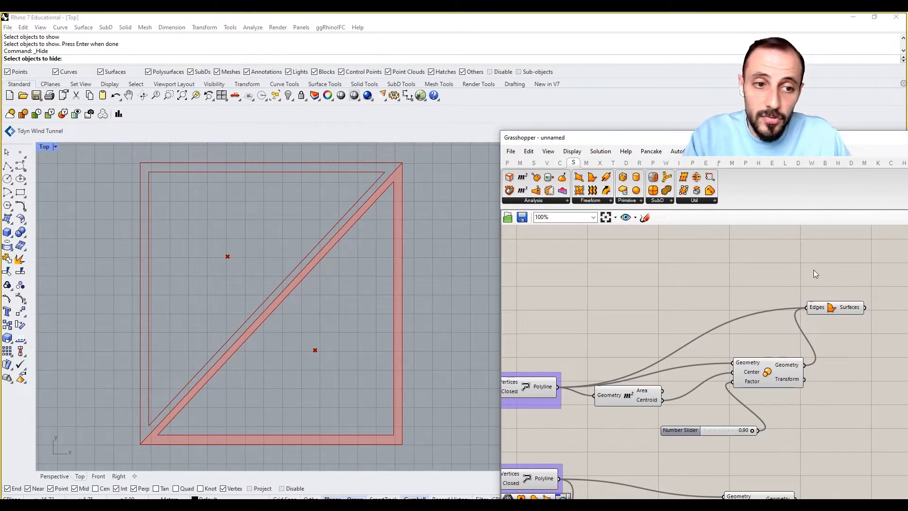
left_click_drag(813, 319, 814, 319)
key("Delete")
In the façade definition, add a Boundary Surfaces component fed by both the upper Polyline and the upper Scale's geometry
right_click_drag(832, 321, 606, 333)
scroll(605, 333, "down", 6)
scroll(759, 310, "up", 5)
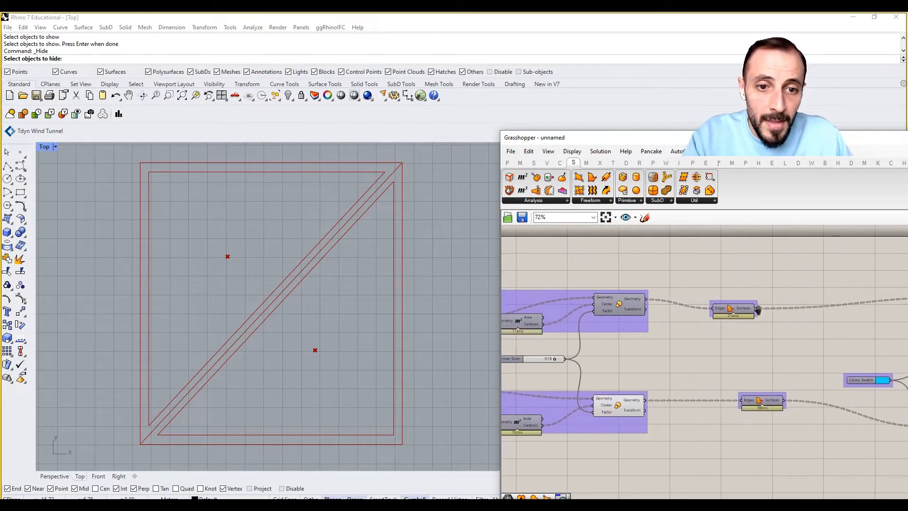
right_click_drag(528, 316, 600, 308)
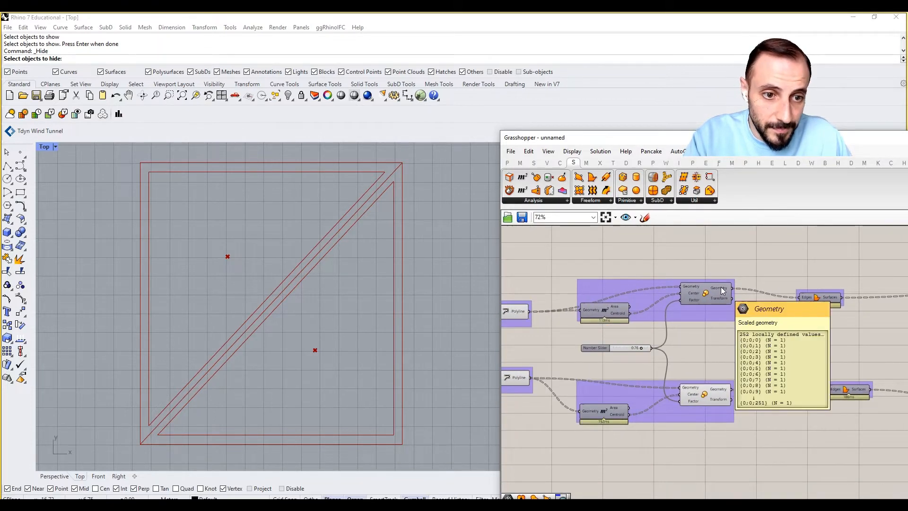
double_click(739, 254)
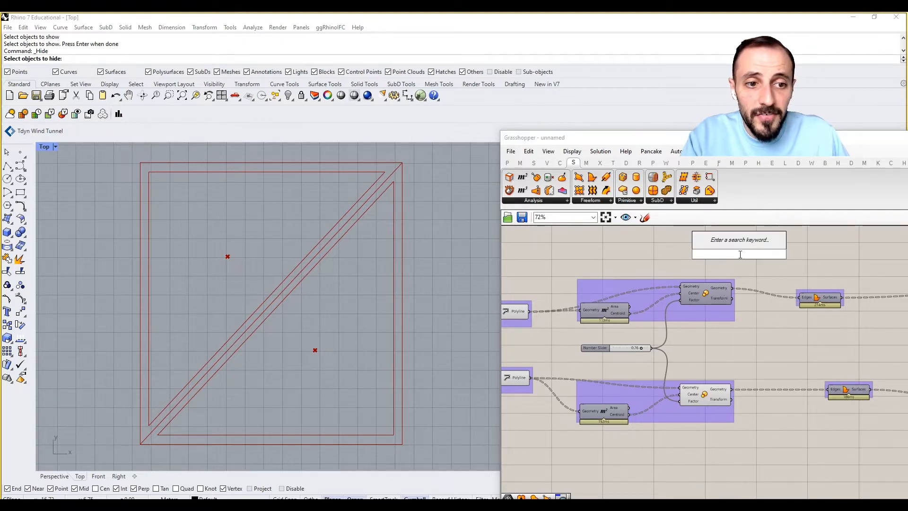
type("bound")
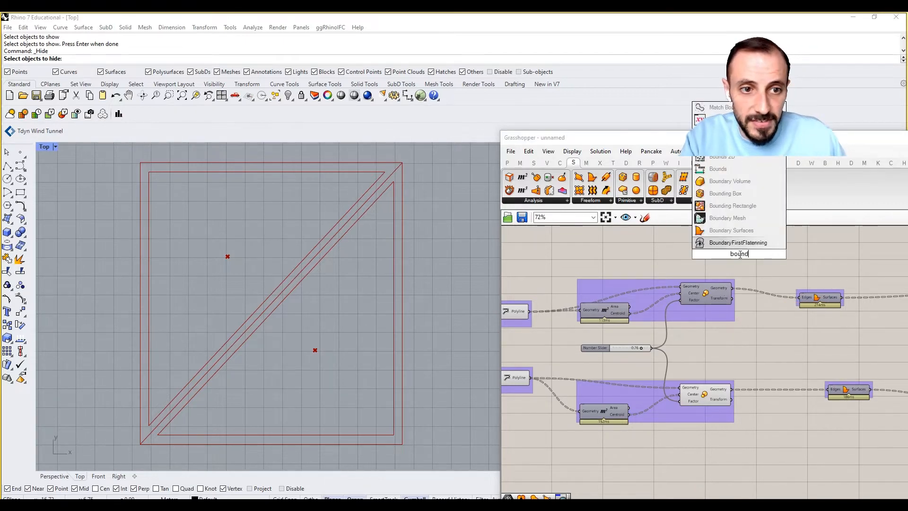
left_click(731, 230)
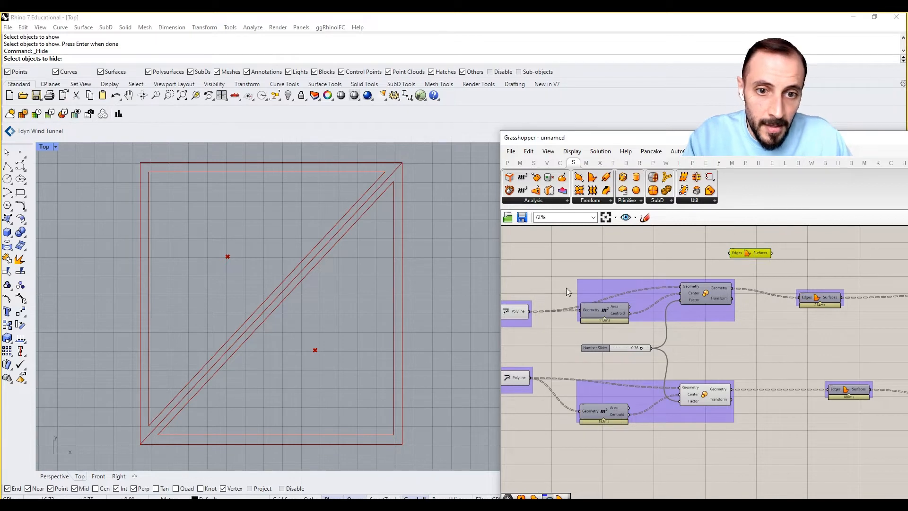
left_click_drag(530, 312, 729, 254)
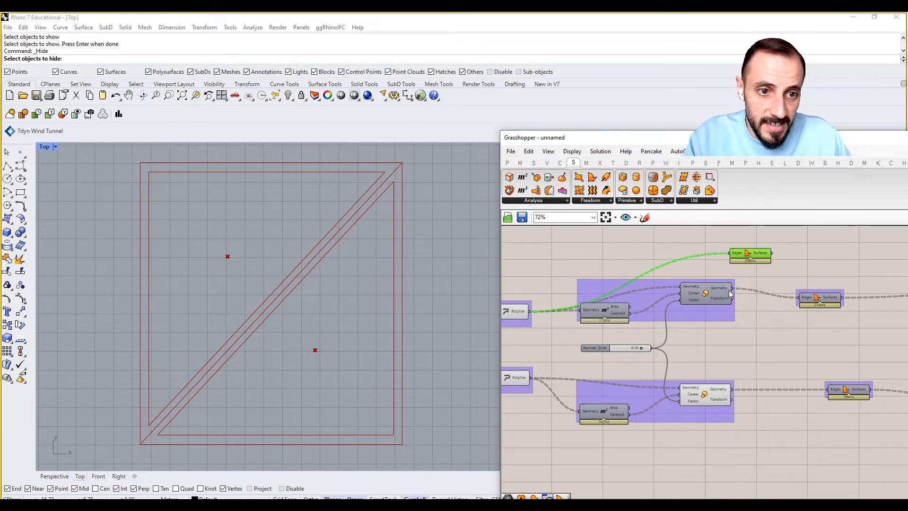
left_click_drag(732, 287, 731, 255, "shift")
Maximize the Perspective view and examine the frame surfaces around the façade's triangular panels
double_click(45, 146)
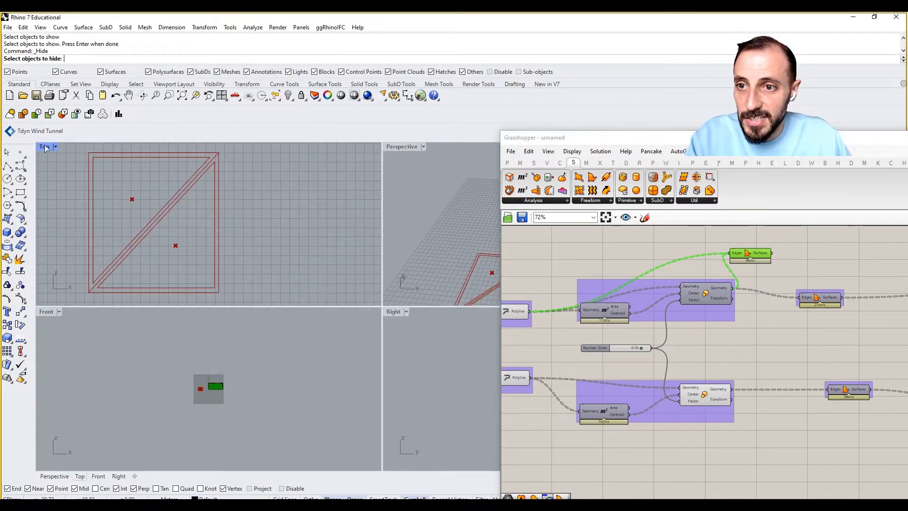
double_click(398, 147)
right_click_drag(334, 178, 200, 190, "shift")
scroll(200, 190, "down", 7)
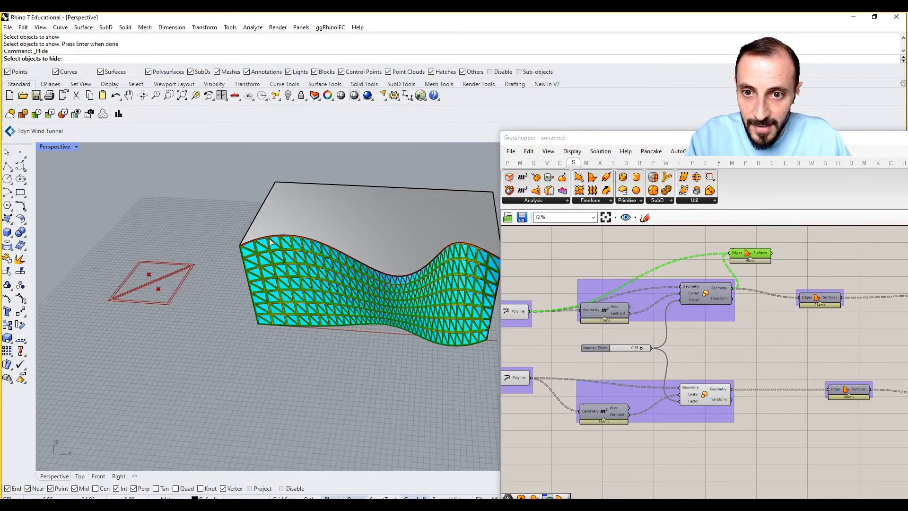
scroll(235, 251, "up", 8)
scroll(235, 251, "up", 3)
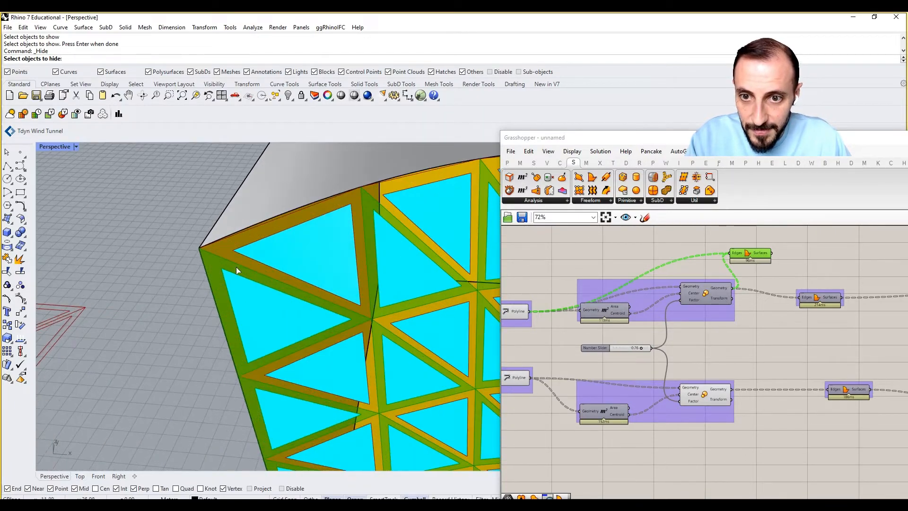
left_click(812, 252)
right_click_drag(334, 254, 333, 234)
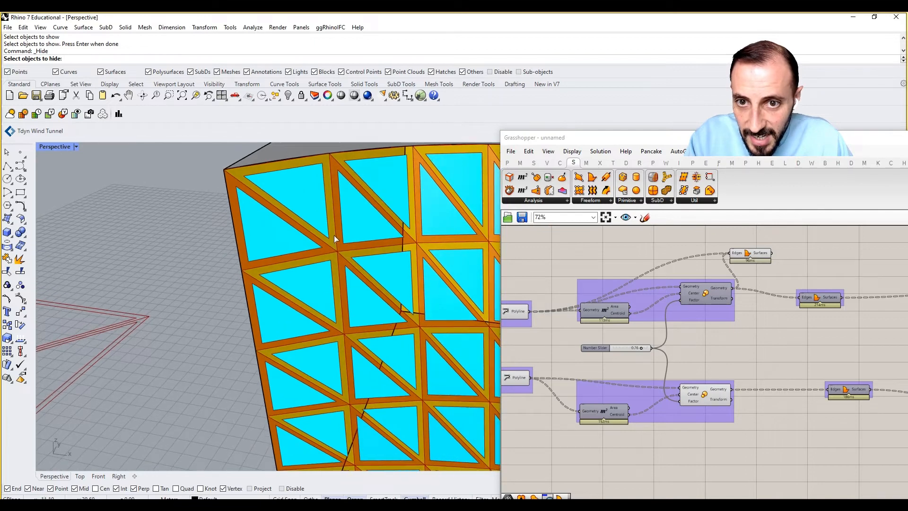
Highlight the new frame surfaces, then turn the upper Custom Preview off and back on to compare the panels
left_click(753, 255)
right_click_drag(869, 336, 612, 348)
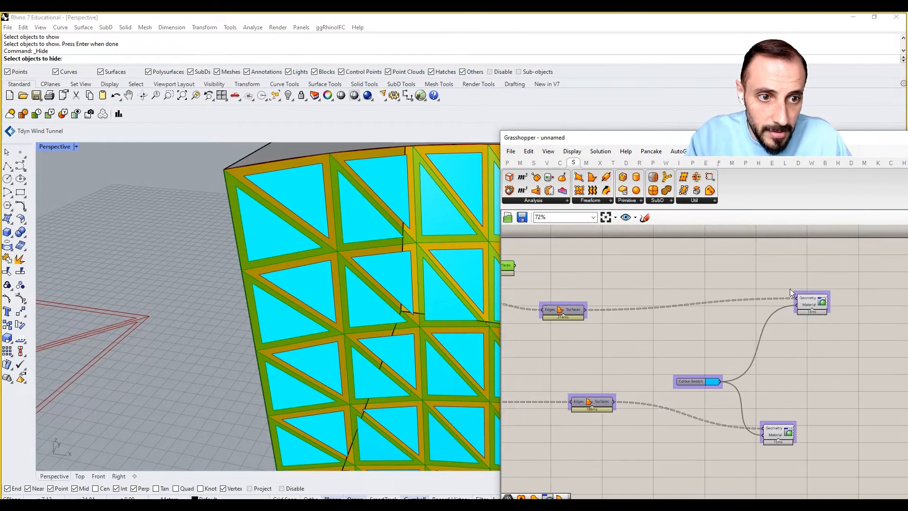
left_click(810, 304)
middle_click(800, 258)
left_click(812, 274)
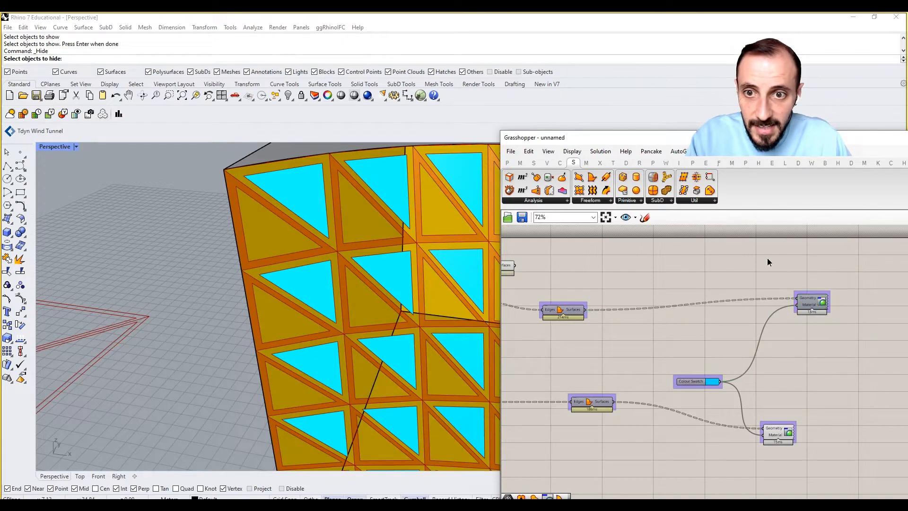
left_click(822, 298)
middle_click(802, 259)
left_click(812, 264)
Move the upper panel and frame Boundary Surfaces components farther from the upper Scale component
right_click_drag(641, 258, 720, 260)
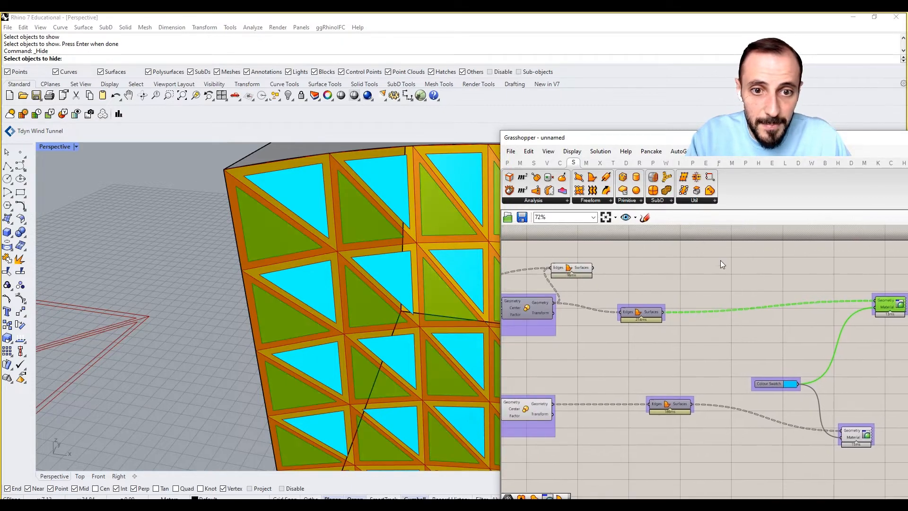
left_click_drag(634, 314, 694, 319)
left_click_drag(570, 271, 689, 268)
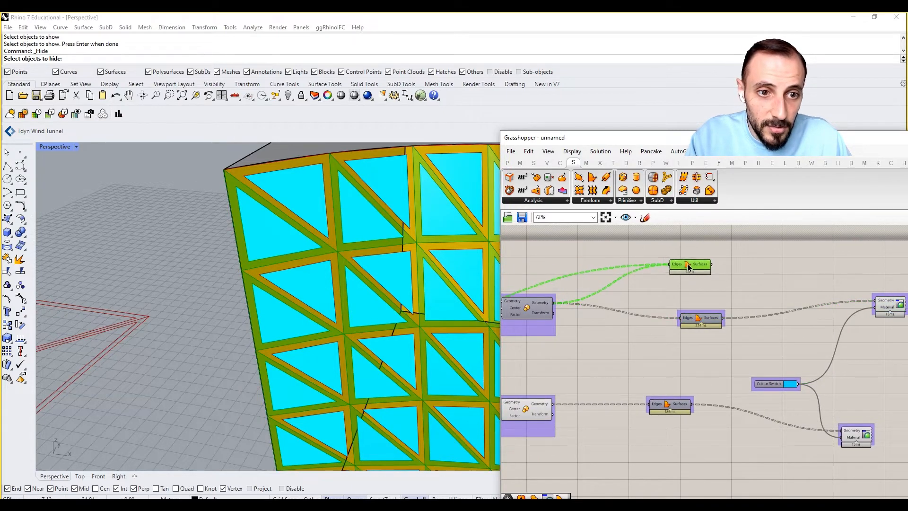
Duplicate the upper Custom Preview and the Colour Swatch, setting the copied swatch to black as the copied preview's material
right_click_drag(722, 268, 662, 279)
left_click_drag(835, 313, 804, 270, "alt")
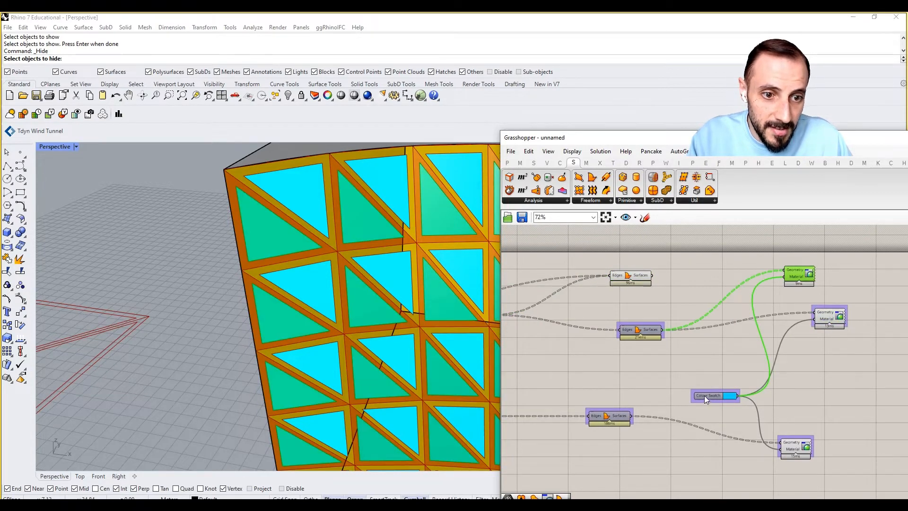
left_click_drag(704, 395, 747, 372, "alt")
left_click(753, 296)
left_click_drag(759, 296, 733, 303)
Group the black swatch with its Custom Preview, and put the frame's Boundary Surfaces component in its own group
key("ctrl+g")
left_click_drag(647, 246, 604, 286)
key("ctrl+g")
left_click(663, 269)
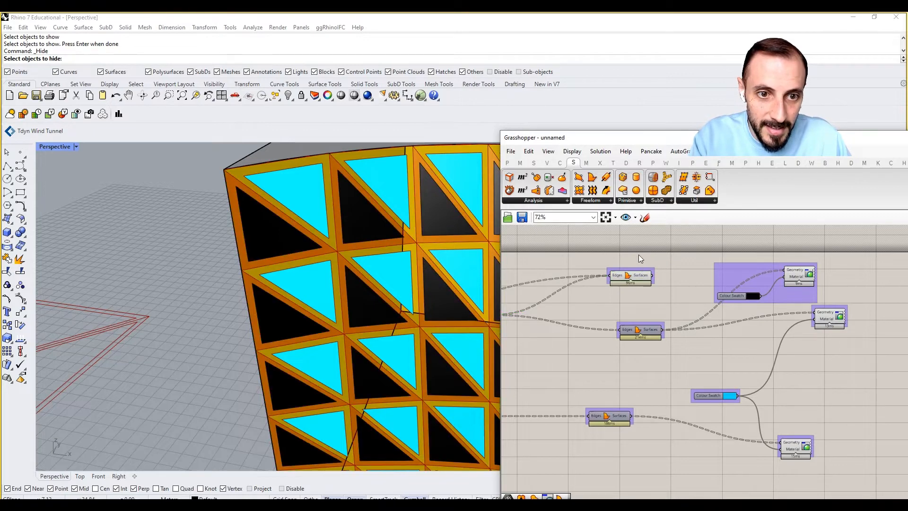
Add a Scribble above the frame's Boundary Surfaces component, include it in that group, and set its text to "Panel"
double_click(638, 255)
type("sc")
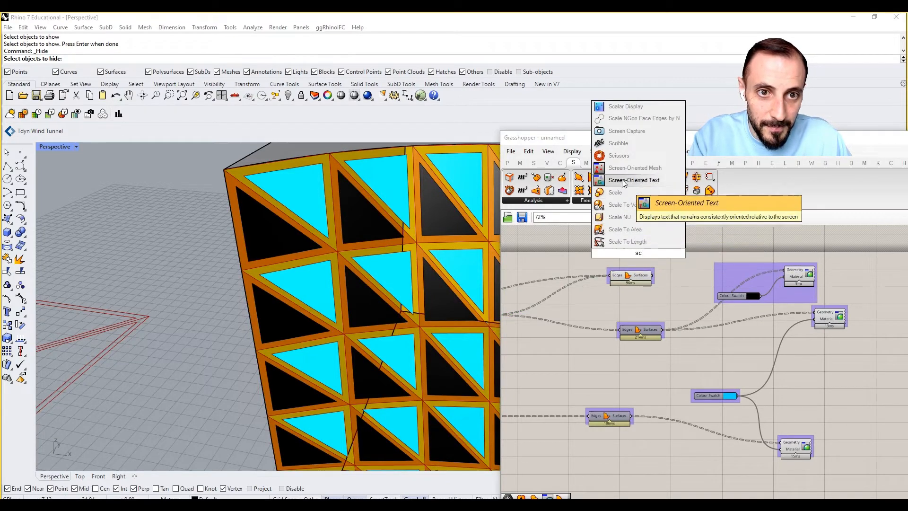
left_click(618, 142)
left_click_drag(628, 257, 622, 261)
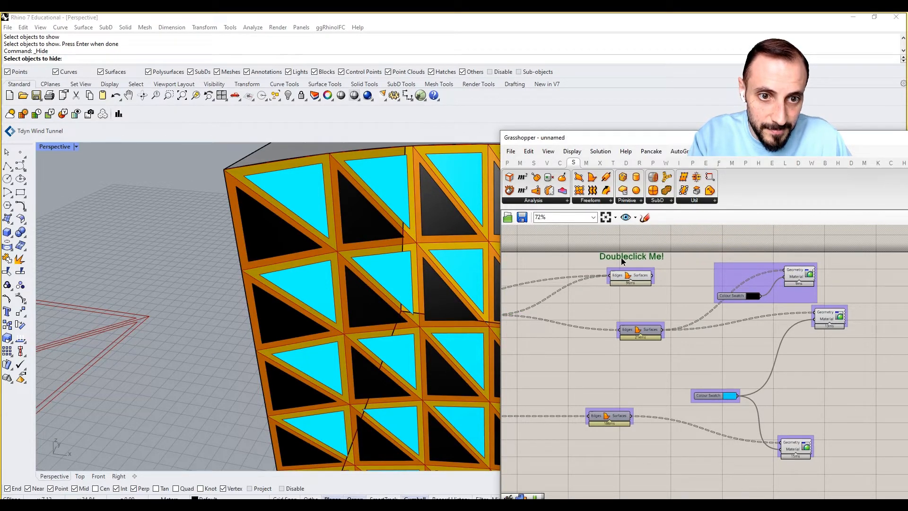
right_click(634, 273)
left_click(655, 343)
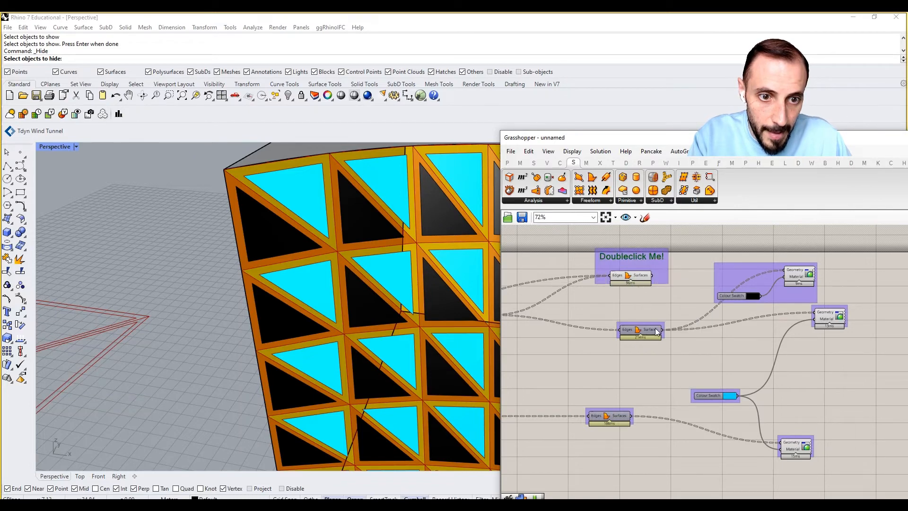
type("Panel")
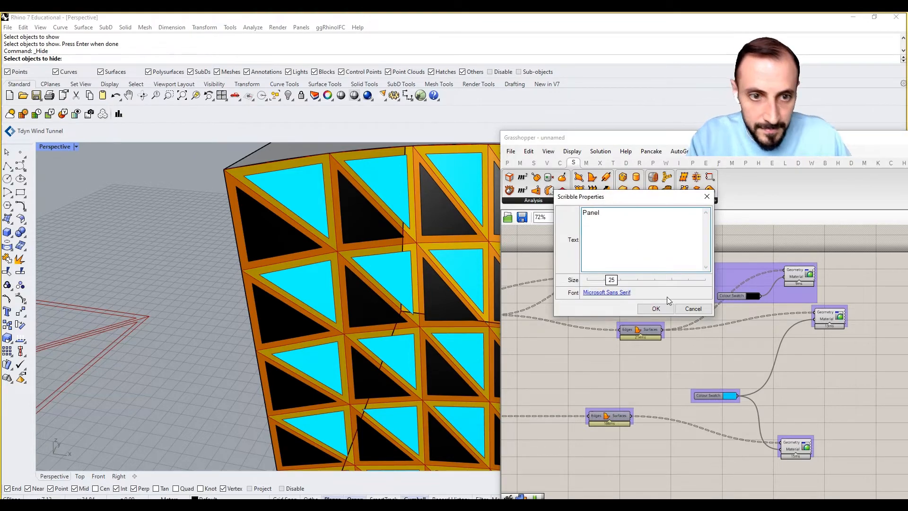
left_click(655, 309)
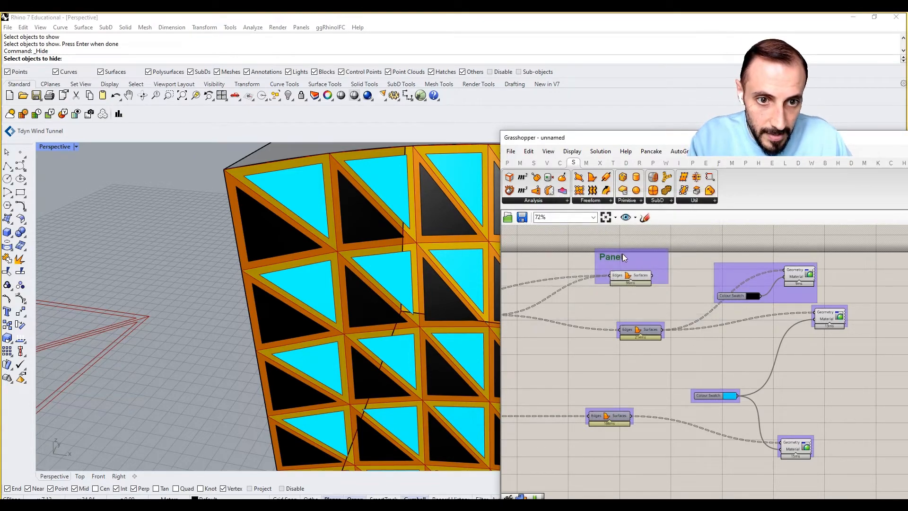
Add the black swatch and its Custom Preview to the Panel group, and feed the preview's Geometry from the frame Boundary Surfaces
left_click_drag(739, 269, 819, 288)
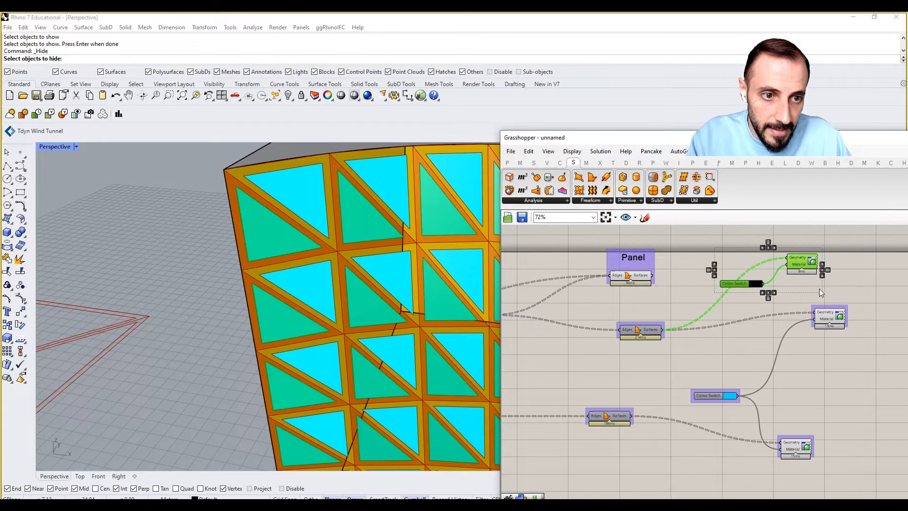
right_click(653, 271)
left_click(671, 332)
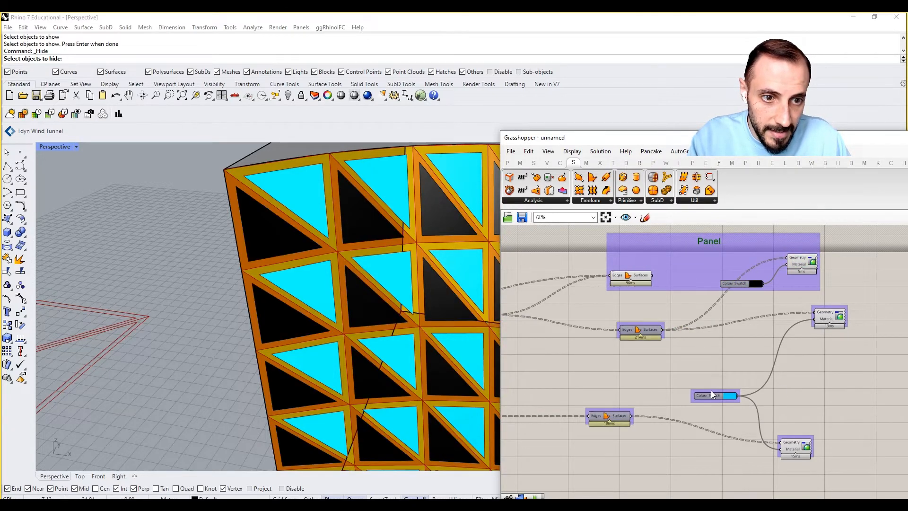
left_click_drag(711, 394, 714, 365)
scroll(703, 337, "down", 1)
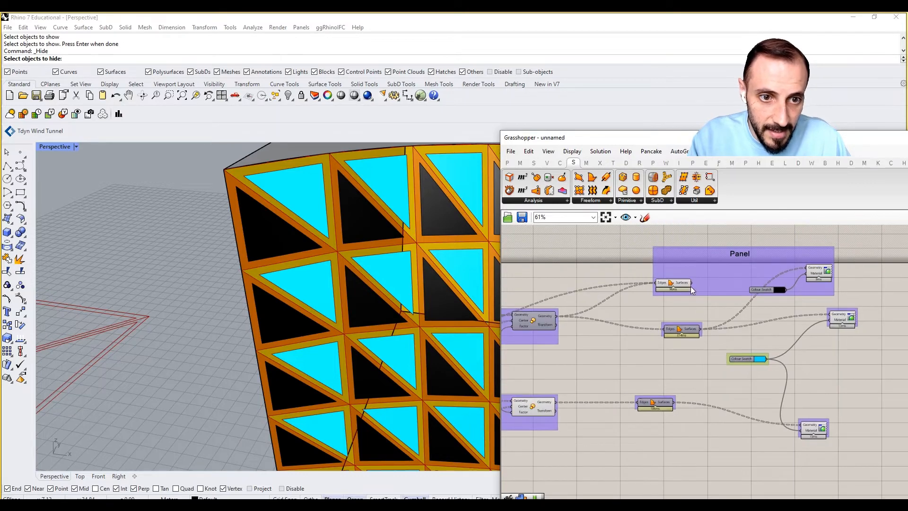
left_click_drag(690, 283, 806, 268)
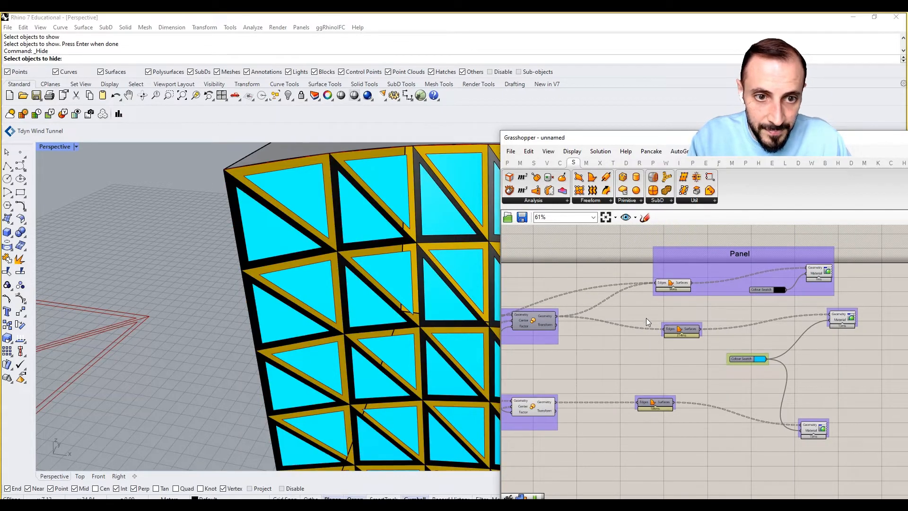
Duplicate the whole Panel group and place the copy below the lower panel components
left_click_drag(642, 225, 849, 299)
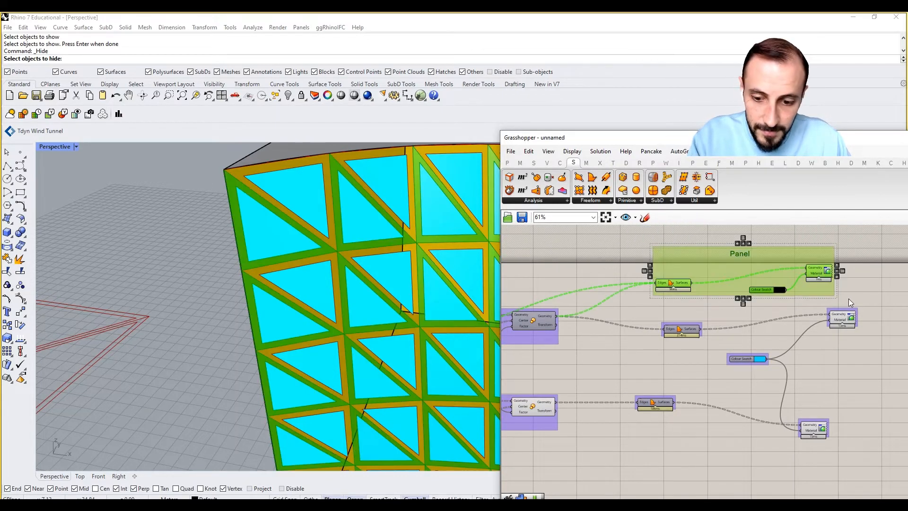
key("ctrl+c")
key("ctrl+v")
left_click_drag(766, 292, 707, 484)
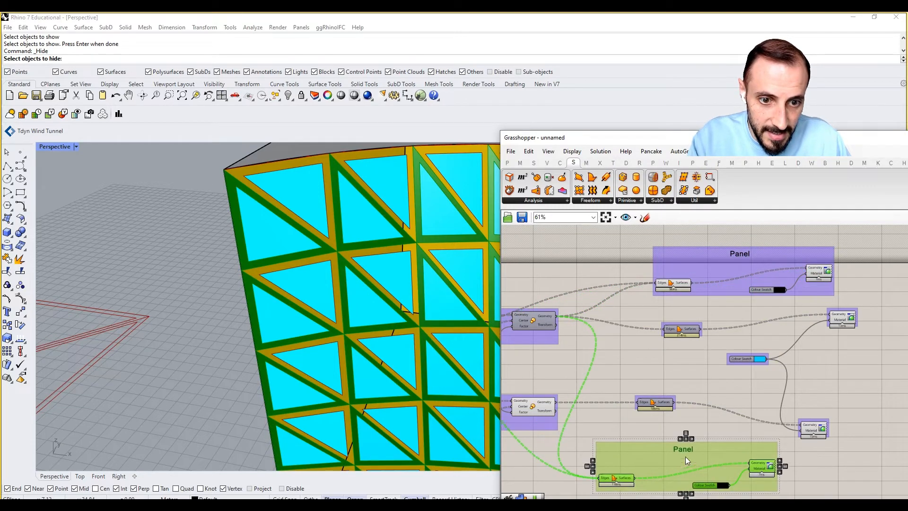
Rewire the copied Boundary Surfaces Edges input to the lower Polyline and the lower Scale geometry
right_click_drag(526, 431, 605, 398)
right_click_drag(542, 393, 629, 400)
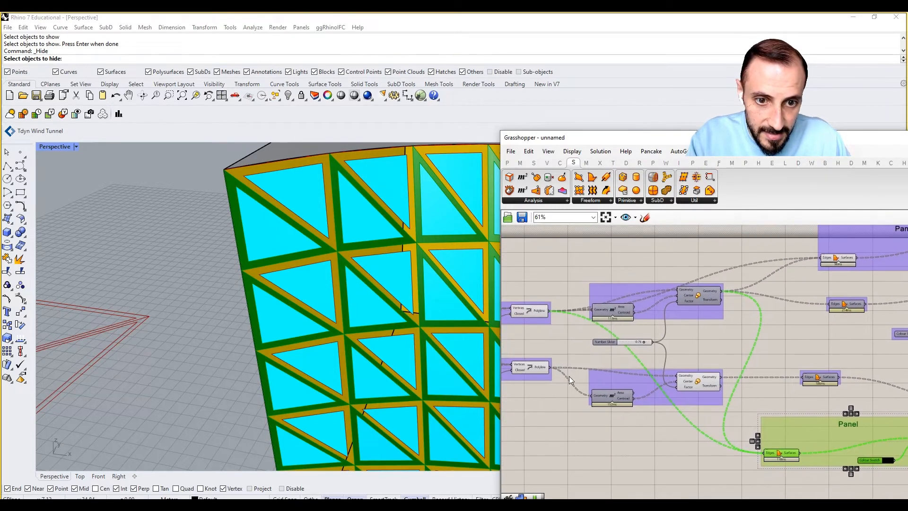
left_click_drag(549, 368, 765, 452)
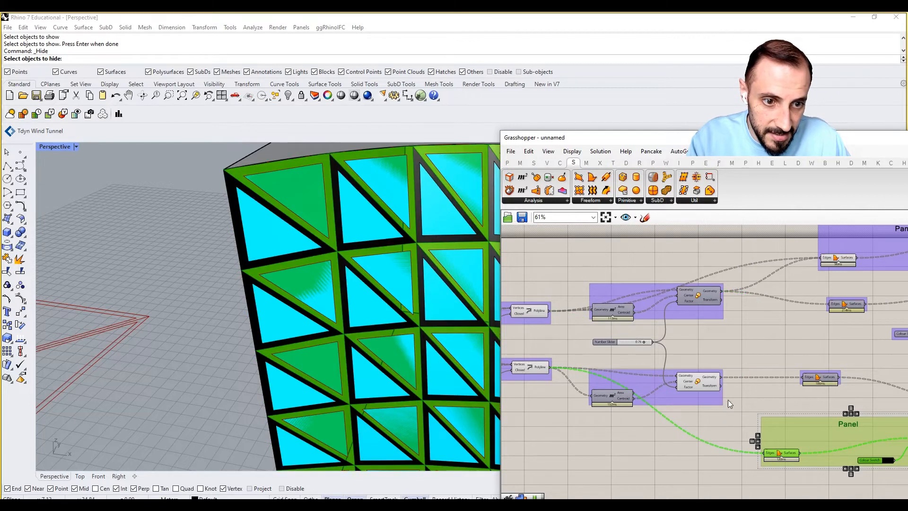
left_click_drag(719, 377, 767, 453, "shift")
right_click_drag(815, 450, 652, 426)
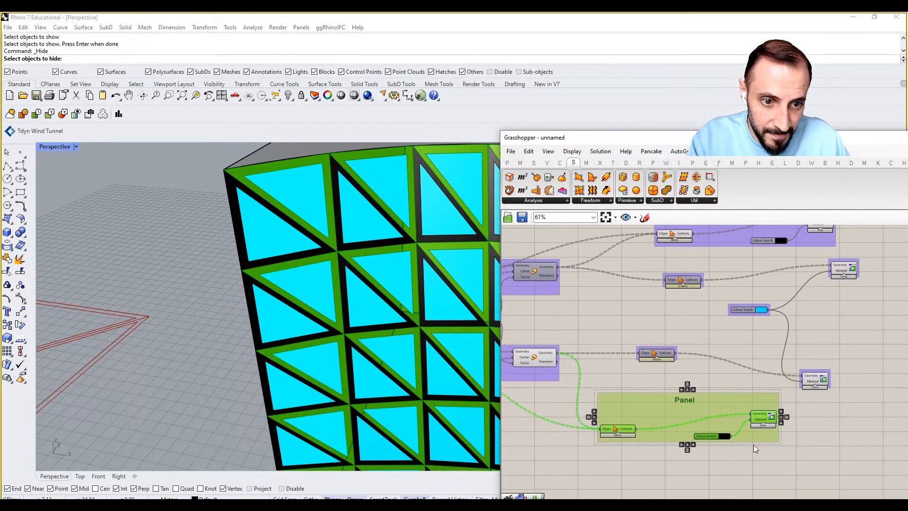
Set the copied Panel group's Colour Swatch to white and move that group farther from the lower panel components
left_click(727, 436)
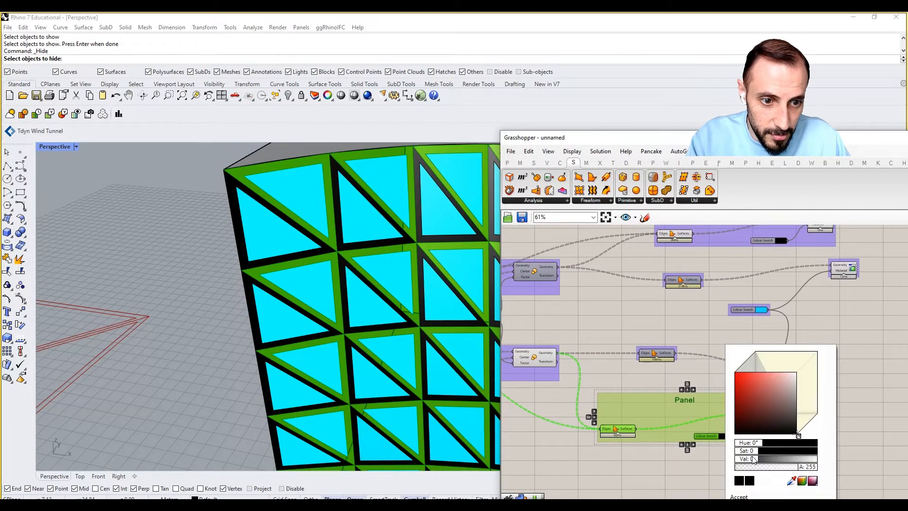
left_click_drag(755, 463, 835, 462)
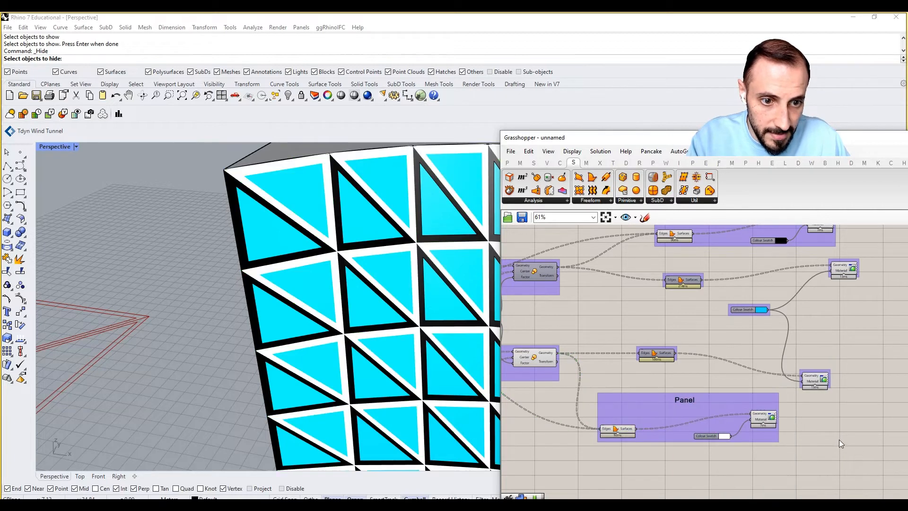
left_click_drag(731, 401, 761, 428)
right_click_drag(728, 367, 723, 387)
Ungroup the lower panel Boundary Surfaces component and add it to the lower Custom Preview's group
left_click_drag(809, 400, 640, 410)
left_click(667, 362)
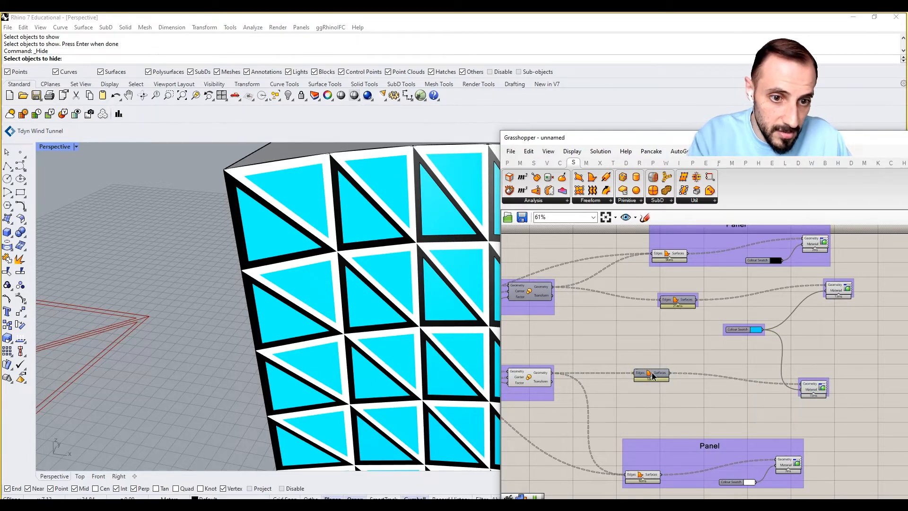
left_click(664, 372)
right_click(831, 388)
right_click(832, 389)
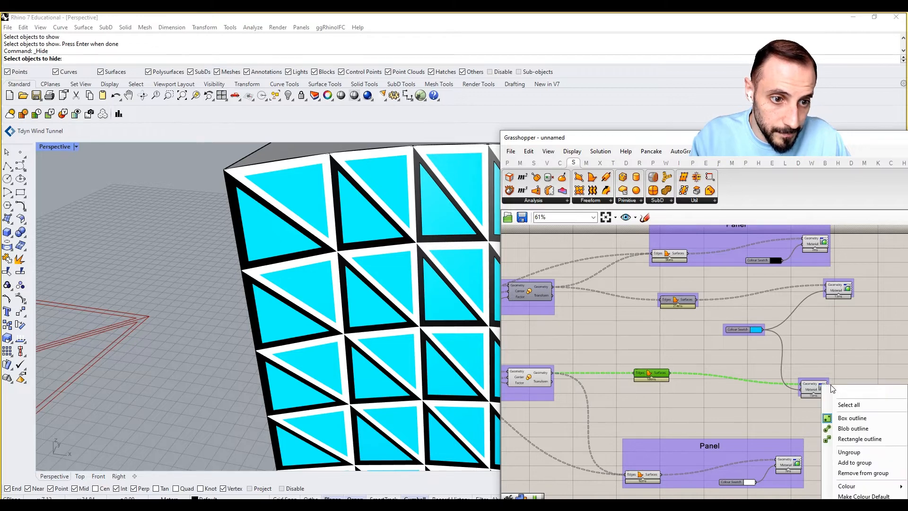
left_click(861, 462)
left_click_drag(744, 376, 751, 385)
Regroup the upper panel Boundary Surfaces with its Custom Preview, and reposition that group and the blue Colour Swatch
left_click(701, 301)
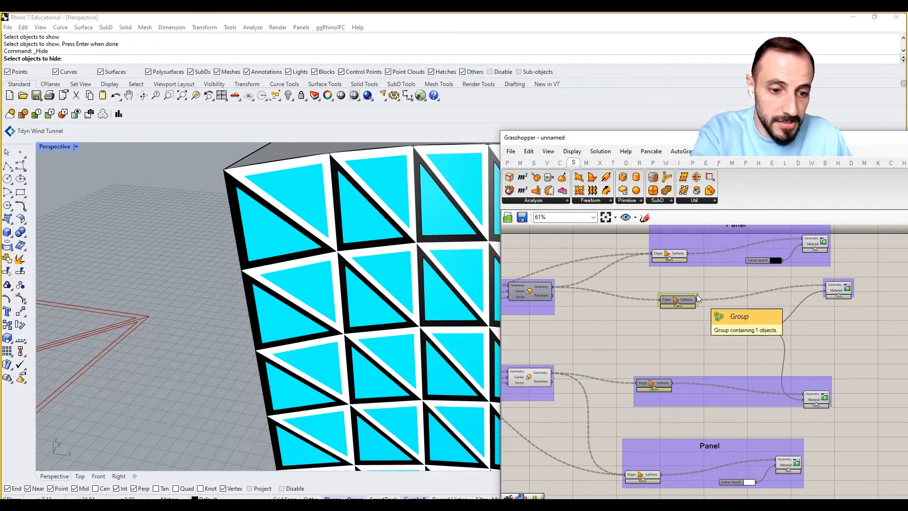
left_click(680, 302)
right_click(840, 282)
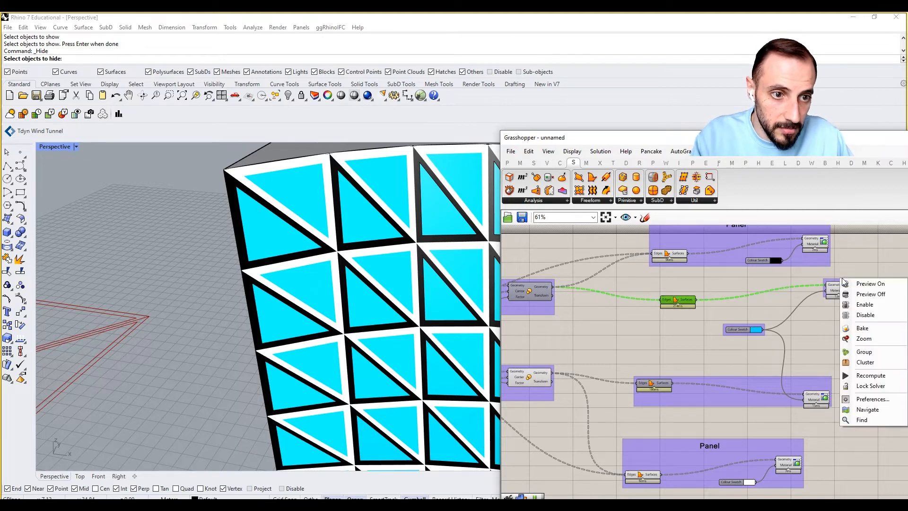
right_click(840, 282)
left_click(854, 358)
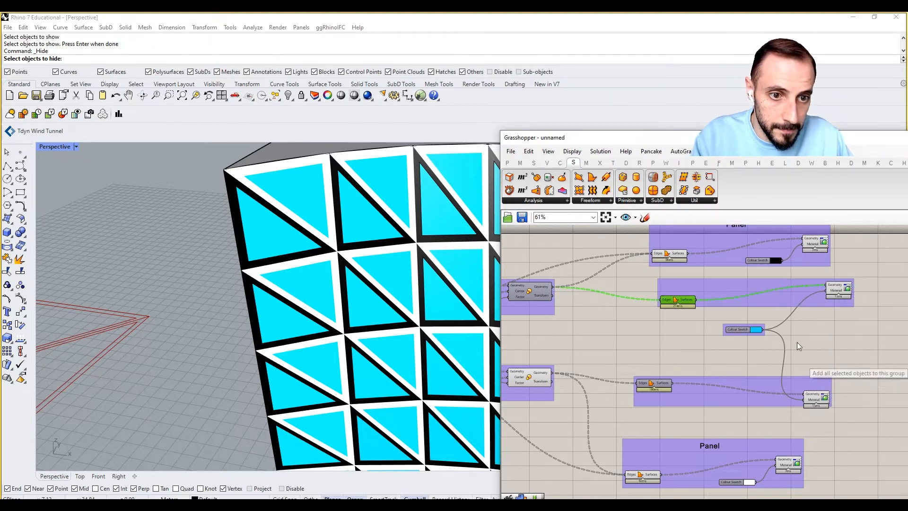
left_click_drag(722, 285, 695, 294)
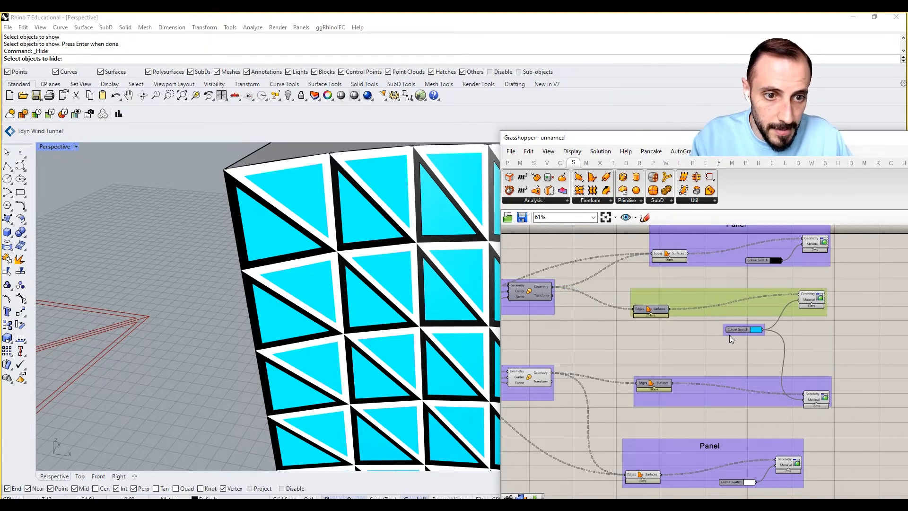
left_click_drag(729, 335, 723, 345)
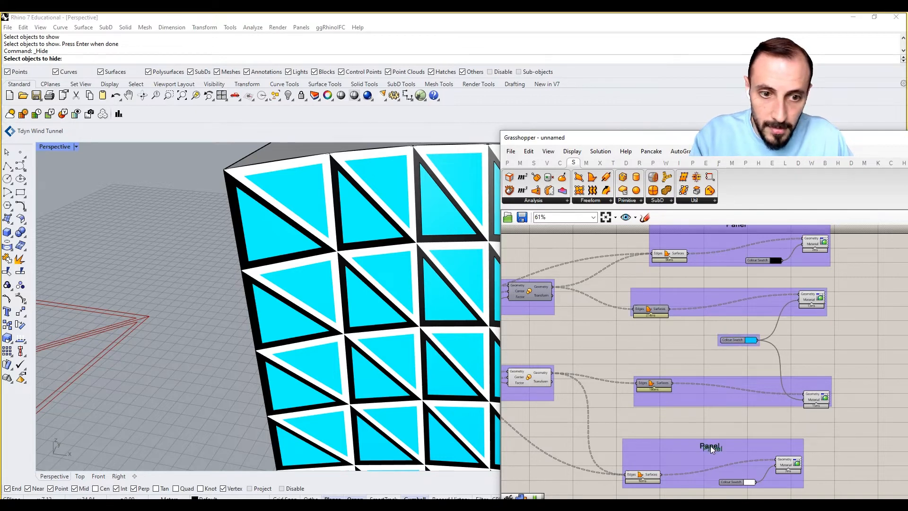
Add a copy of the Panel scribble to the lower blue-preview group and change its text to "Opening"
right_click(727, 384)
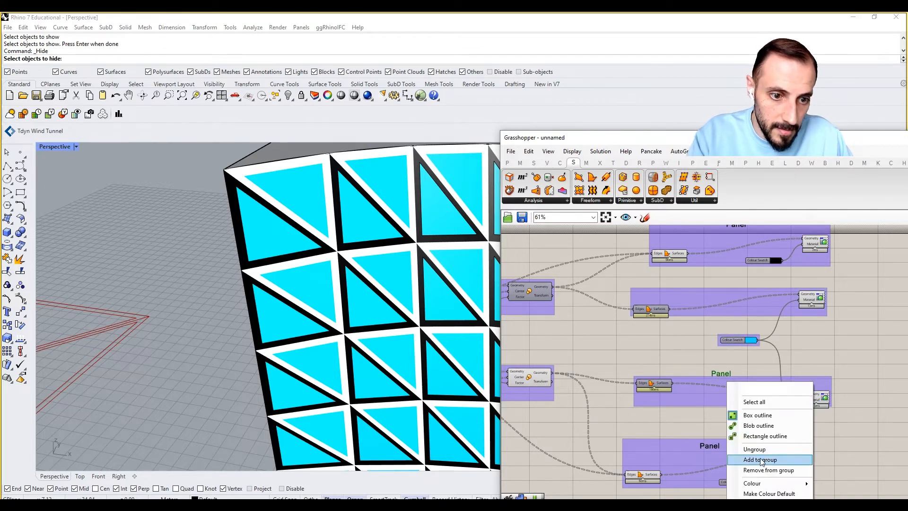
left_click(743, 414)
double_click(724, 376)
type("Opening")
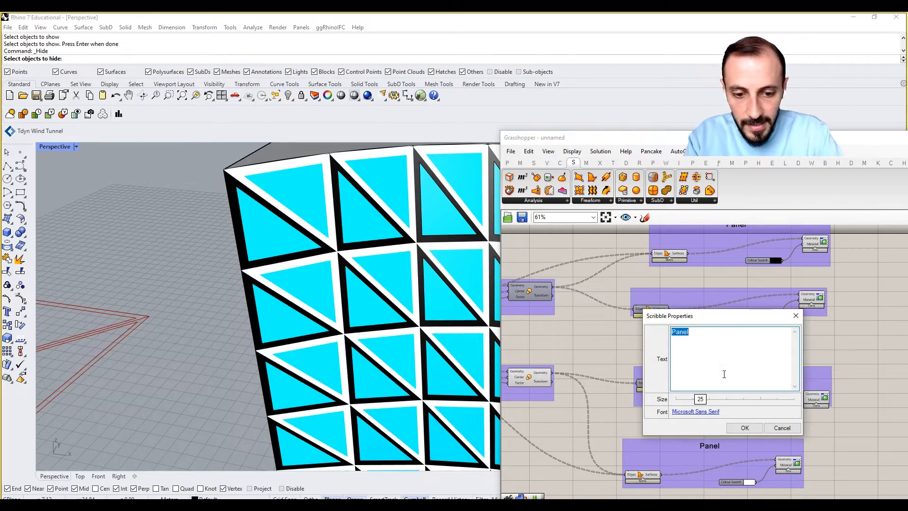
left_click(745, 428)
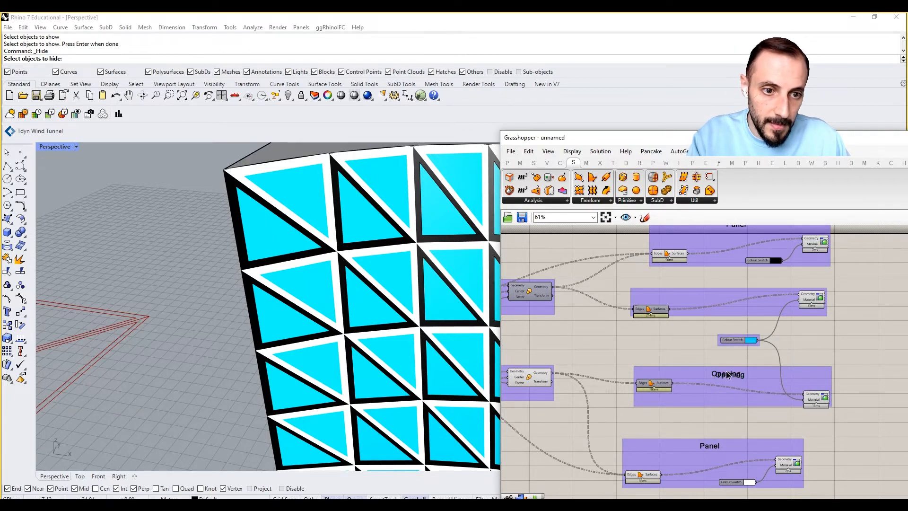
Copy the Opening scribble above the upper blue-preview group and add it to that group
left_click_drag(725, 374, 720, 287, "alt")
right_click(716, 295)
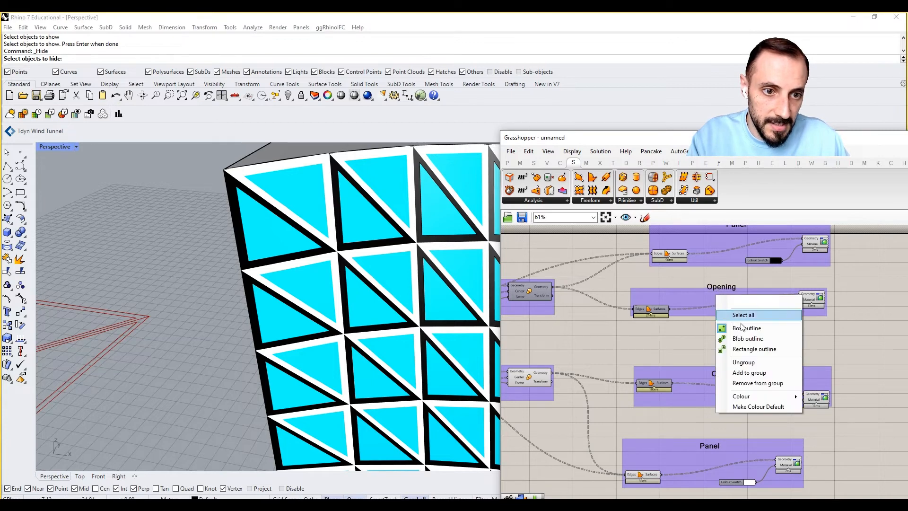
left_click(749, 372)
right_click(714, 295)
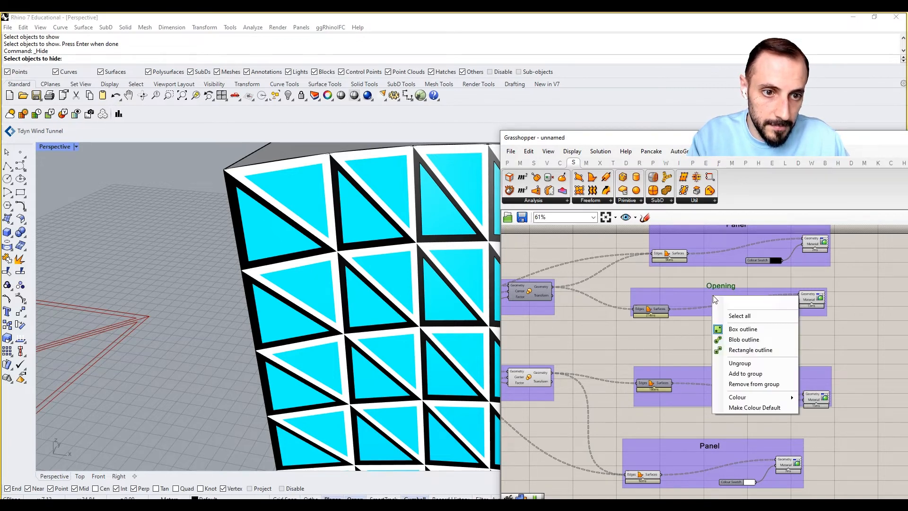
left_click(749, 371)
Shift the two Opening groups and the lower Panel group sideways to line them up on the canvas
left_click_drag(773, 308, 782, 308)
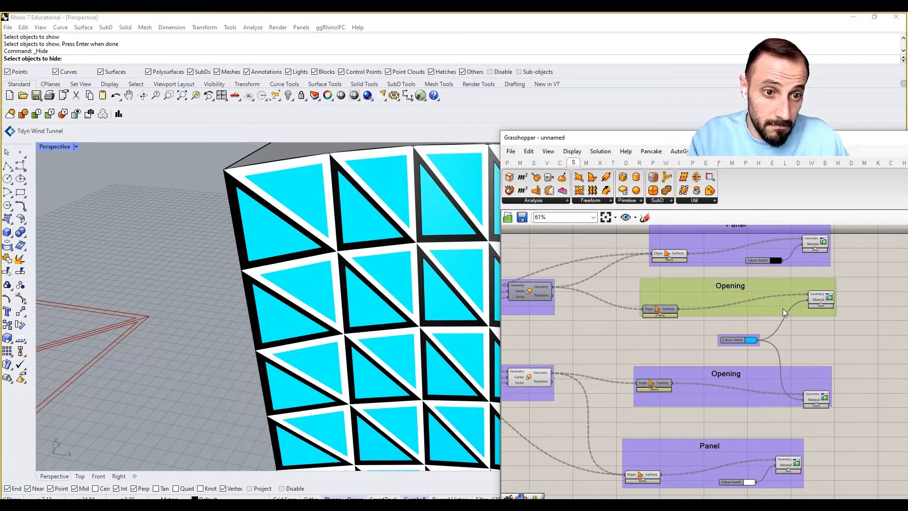
left_click(827, 352)
left_click_drag(818, 374, 821, 374)
right_click_drag(829, 417, 778, 405)
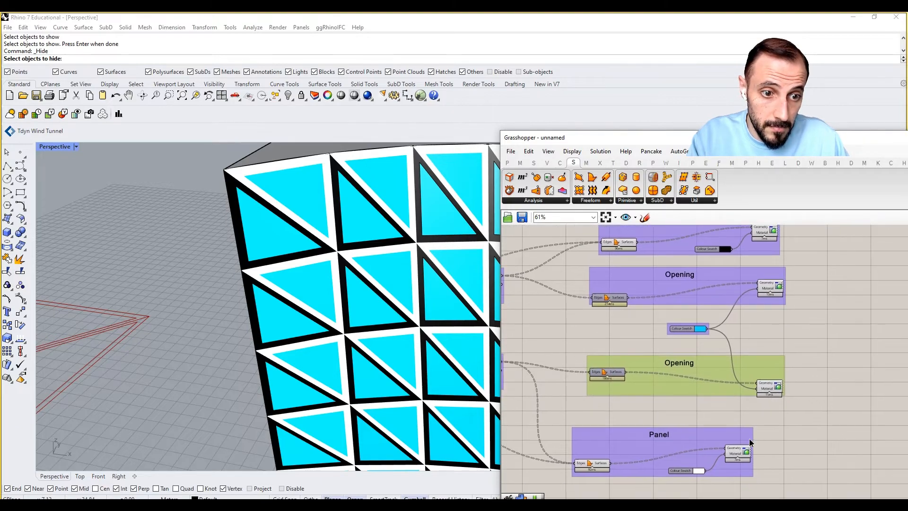
left_click_drag(749, 443, 764, 442)
left_click(809, 389)
Examine the coloured frames and openings along the whole curved façade from several angles
scroll(283, 316, "down", 5)
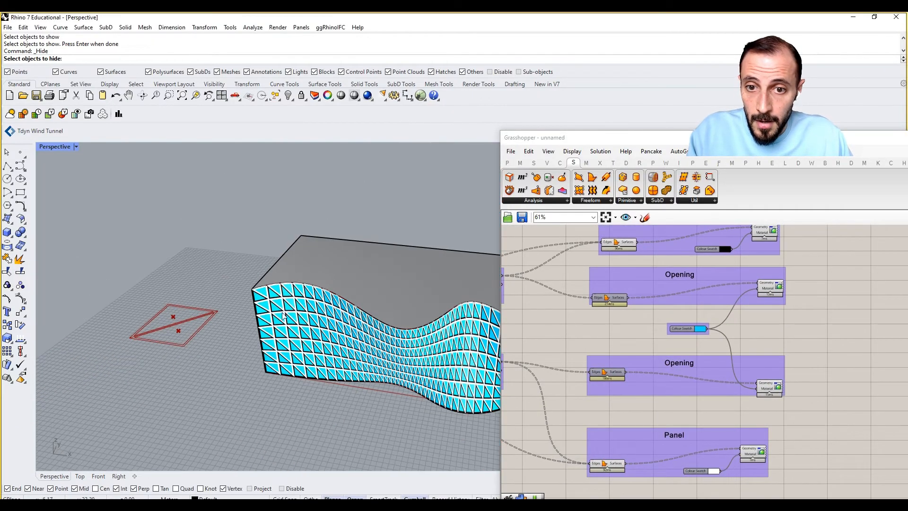
mouse_move(282, 316)
right_mouse_down()
mouse_move(348, 318)
mouse_move(374, 296)
mouse_move(327, 287)
right_mouse_up()
scroll(374, 295, "up", 5)
scroll(366, 307, "down", 6)
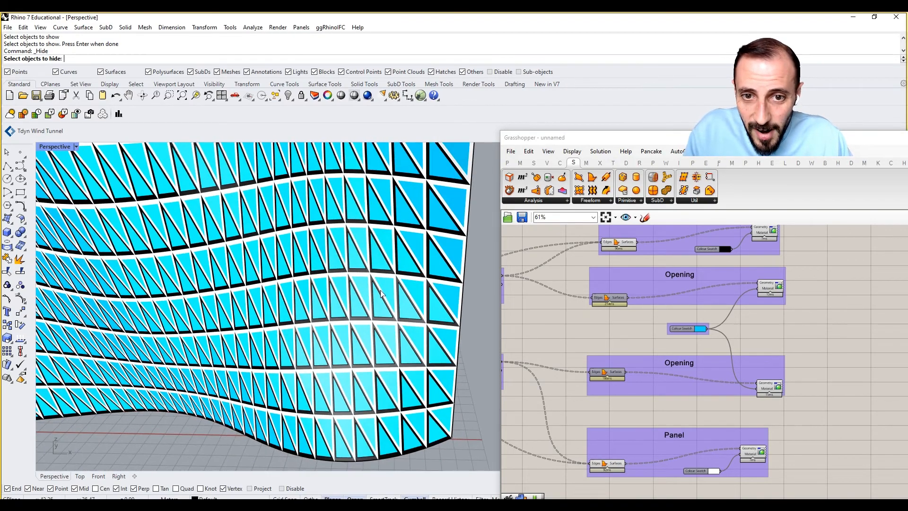
scroll(227, 277, "up", 4)
right_click_drag(204, 273, 199, 270)
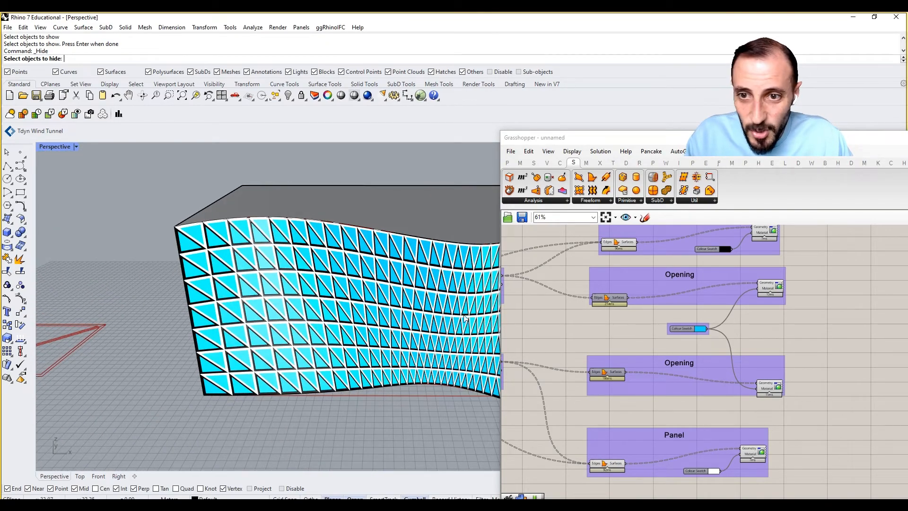
Turn off the preview of the lower Scale component
right_click_drag(623, 322, 670, 331)
scroll(681, 320, "down", 5)
scroll(669, 331, "up", 4)
left_click(670, 331)
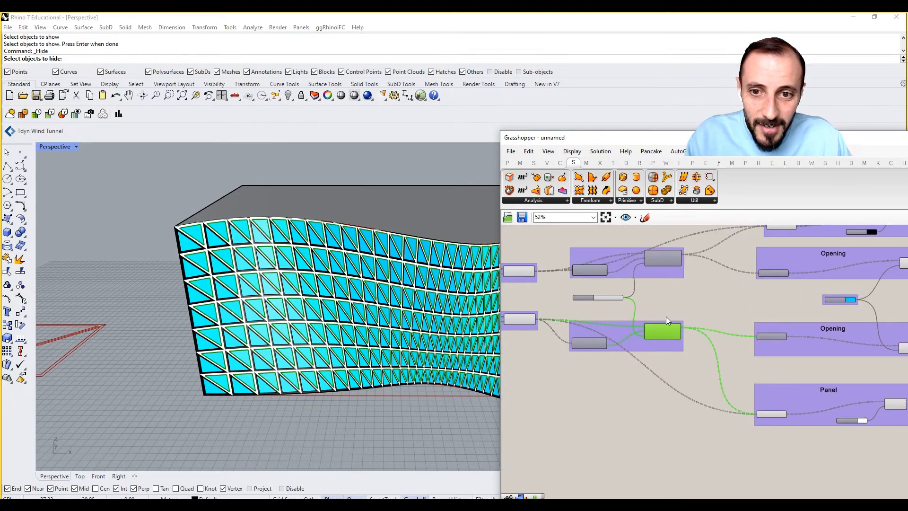
right_click(677, 297)
left_click(688, 312)
scroll(708, 331, "down", 4)
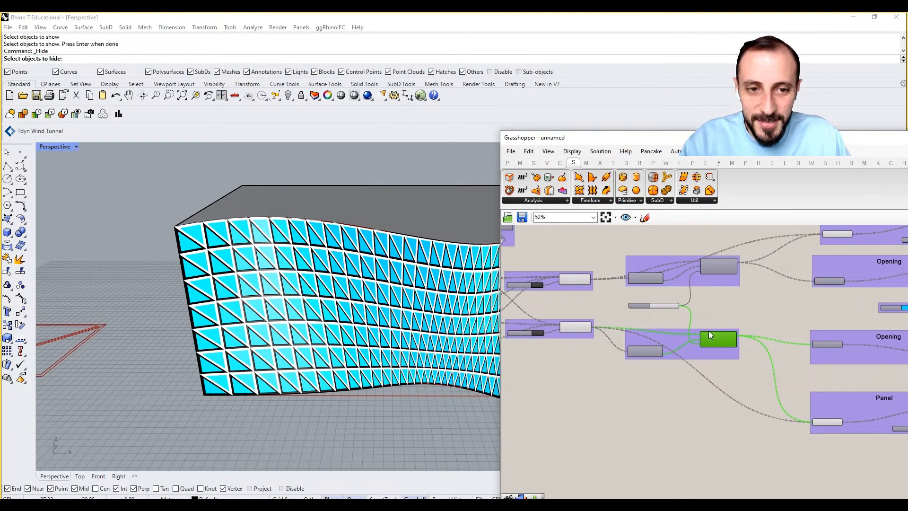
Try a U Count of 3 for the façade's domain division and return it to 7
scroll(686, 370, "up", 3)
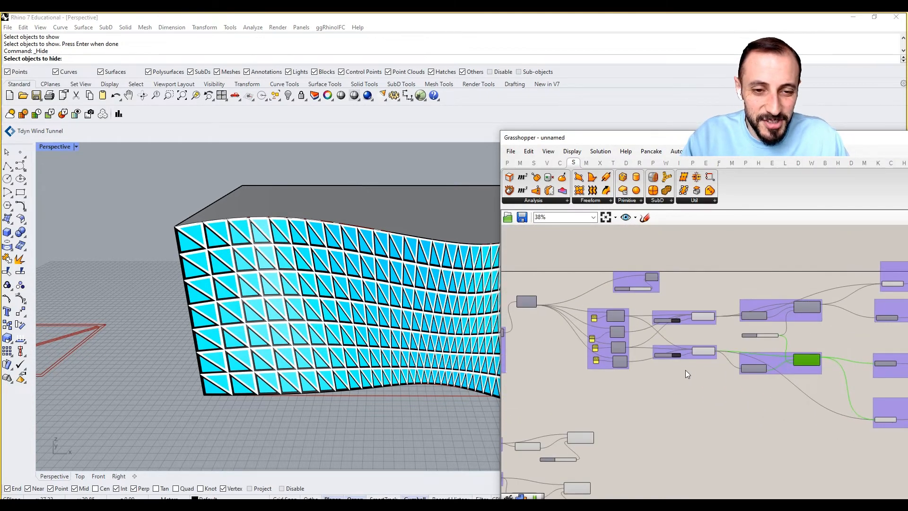
right_click_drag(685, 369, 837, 363)
scroll(671, 363, "up", 4)
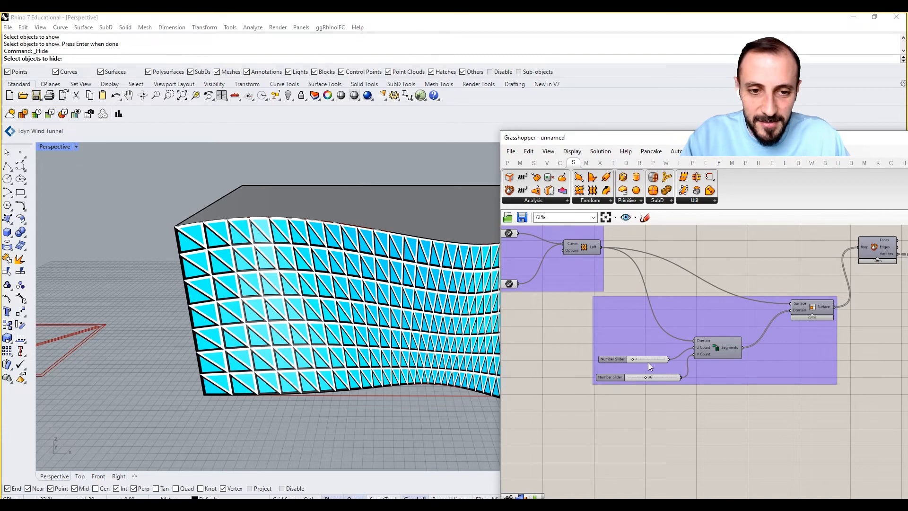
scroll(647, 362, "up", 4)
left_click_drag(632, 359, 619, 359)
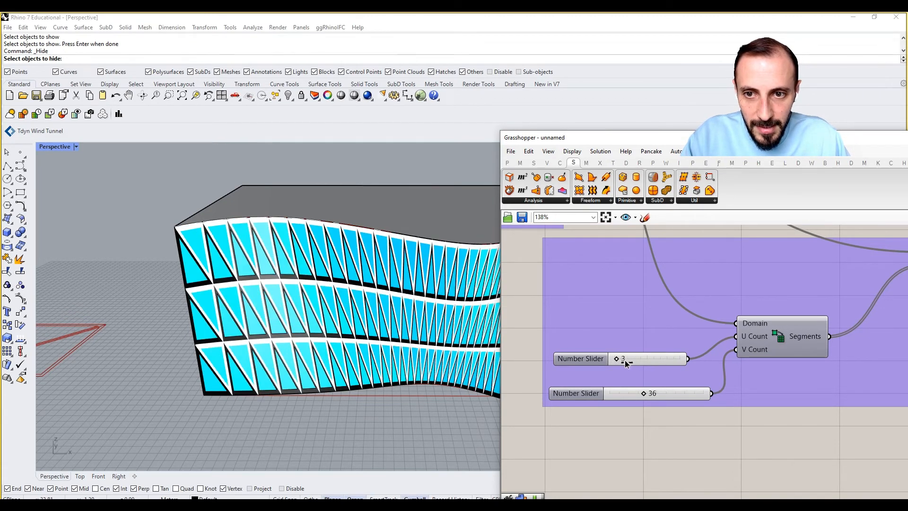
left_click_drag(634, 375, 623, 365)
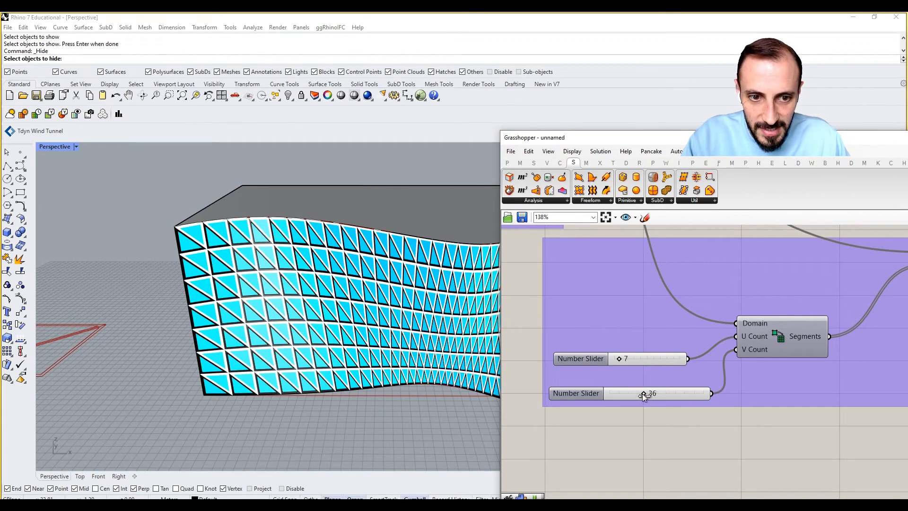
Set the V Count of the façade's domain division to 27 and check the panel proportions across the façade
left_click_drag(635, 396, 635, 396)
right_click_drag(332, 343, 307, 306, "shift")
scroll(284, 326, "down", 7)
scroll(285, 326, "up", 8)
right_click_drag(324, 262, 324, 283)
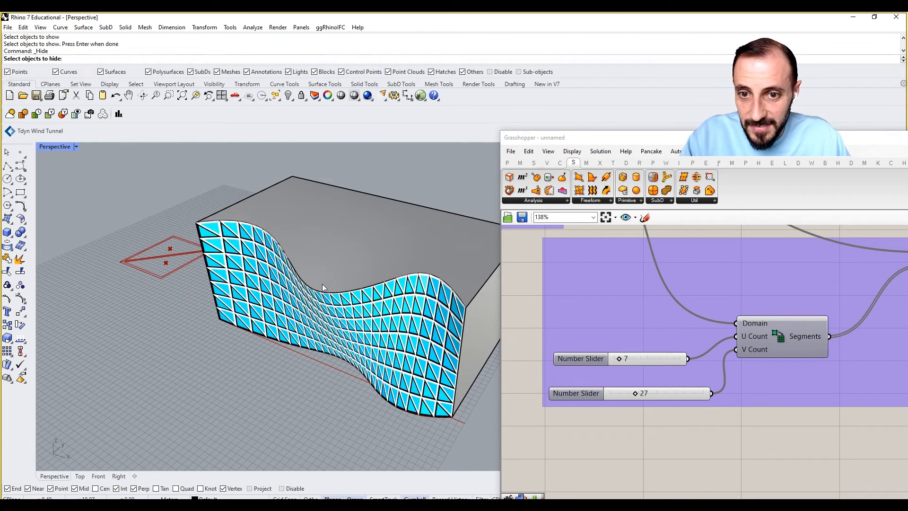
Complete the pending Hide command on the curve along the façade's upper edge
left_click(324, 288)
left_click(338, 311)
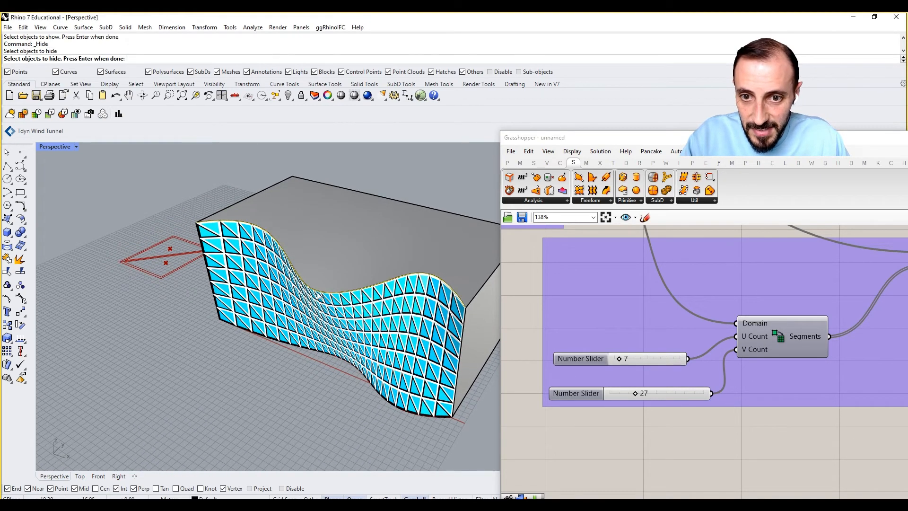
key("Return")
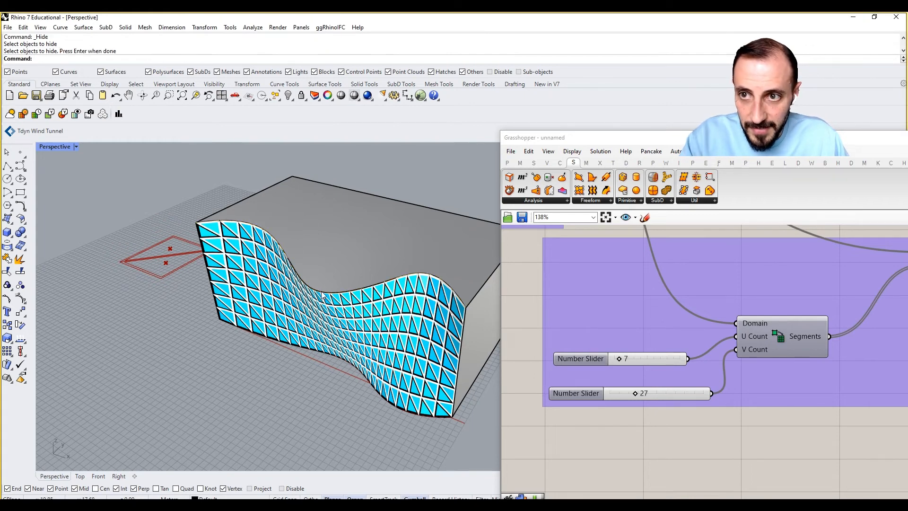
Try moving a middle control point of the façade's upper edge curve outward and inspect the reshaped panels
left_click(323, 297)
left_click(350, 319)
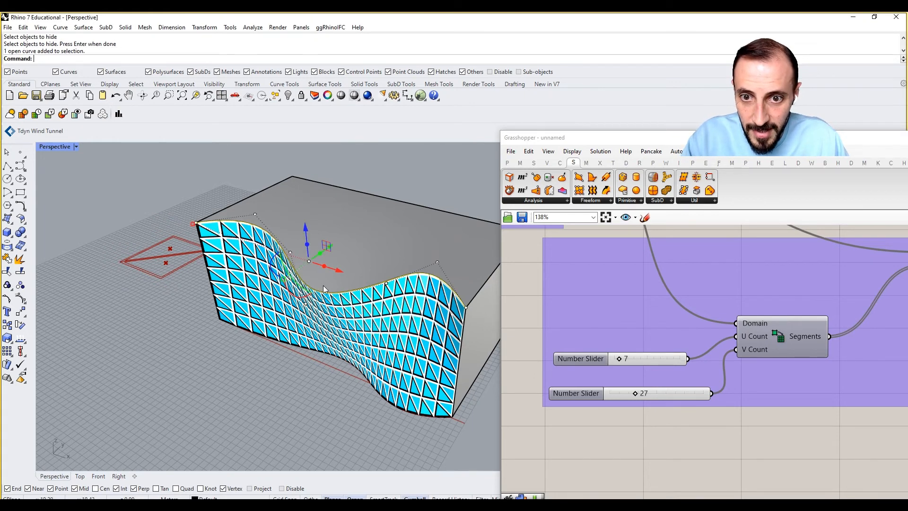
left_click(306, 303)
left_click_drag(325, 287, 280, 341)
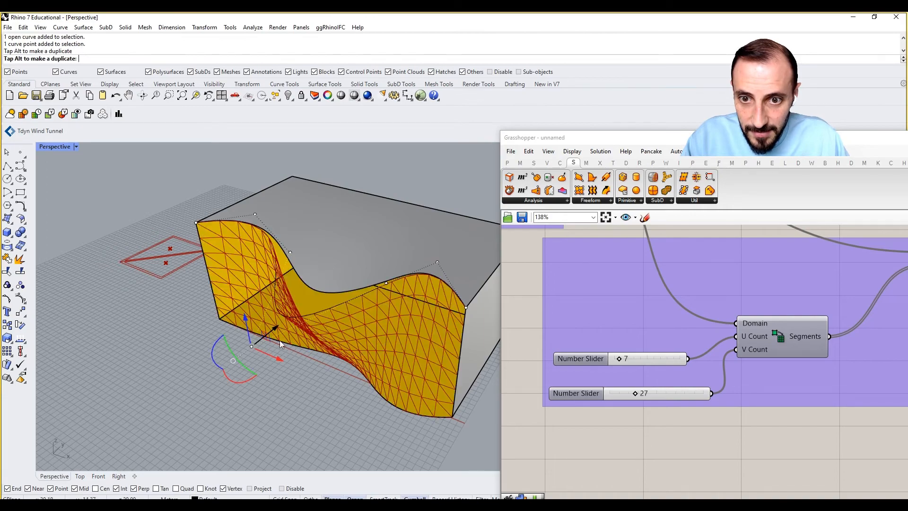
left_click_drag(283, 415, 326, 410)
mouse_move(326, 411)
right_mouse_down()
mouse_move(345, 365)
mouse_move(329, 385)
mouse_move(296, 393)
mouse_move(310, 379)
mouse_move(340, 397)
mouse_move(353, 393)
right_mouse_up()
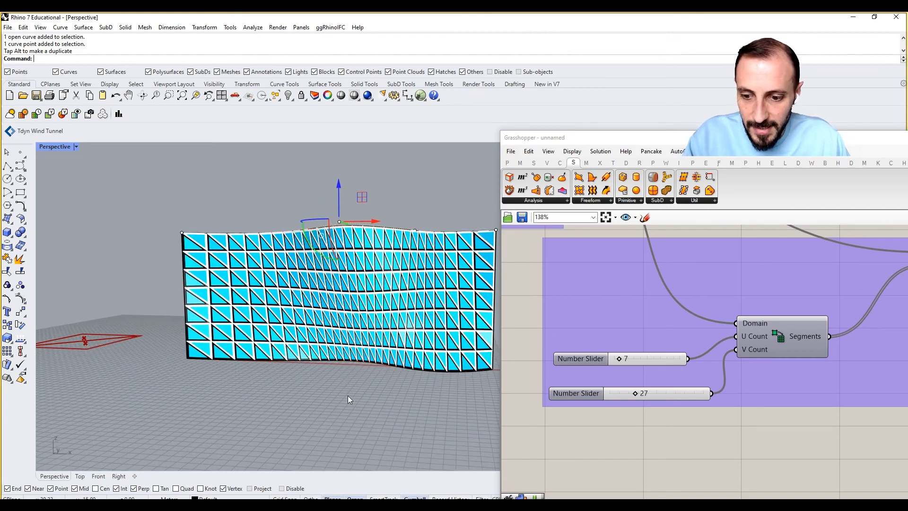
Undo the control point move on the façade's upper edge curve
key("ctrl+z")
right_click_drag(725, 401, 653, 400)
right_click_drag(395, 404, 327, 422)
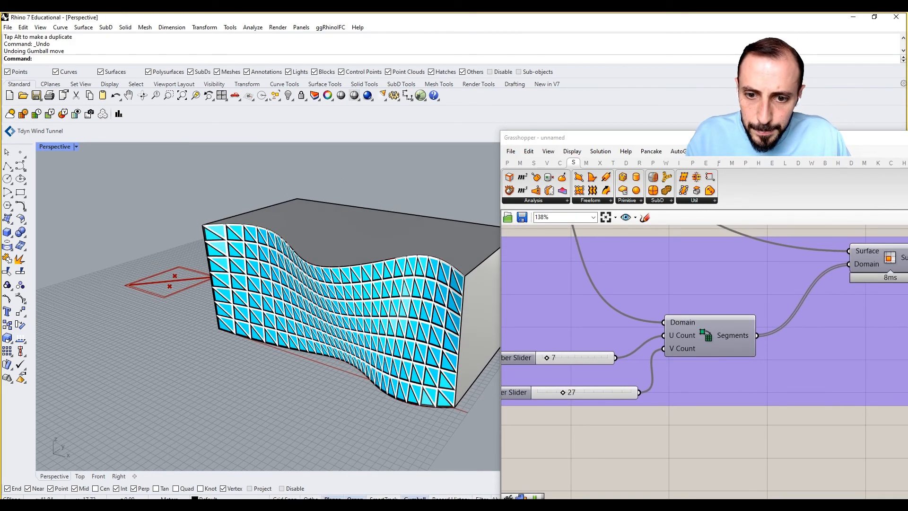